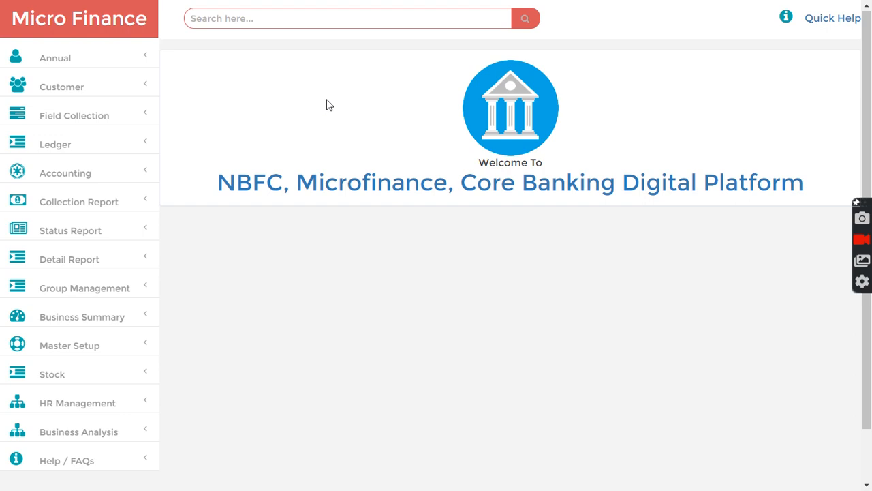
- Search for the customer by part of the first name
left_click(281, 19)
type("jiten")
key("Return")
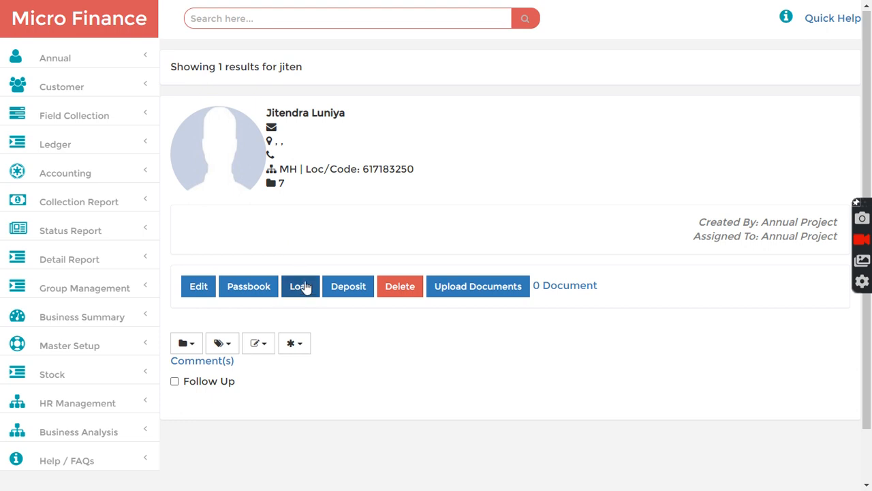
- Create a loan for the found customer using the test scheme with an amount of 10000, and save it
left_click(305, 287)
left_click(276, 121)
left_click(233, 144)
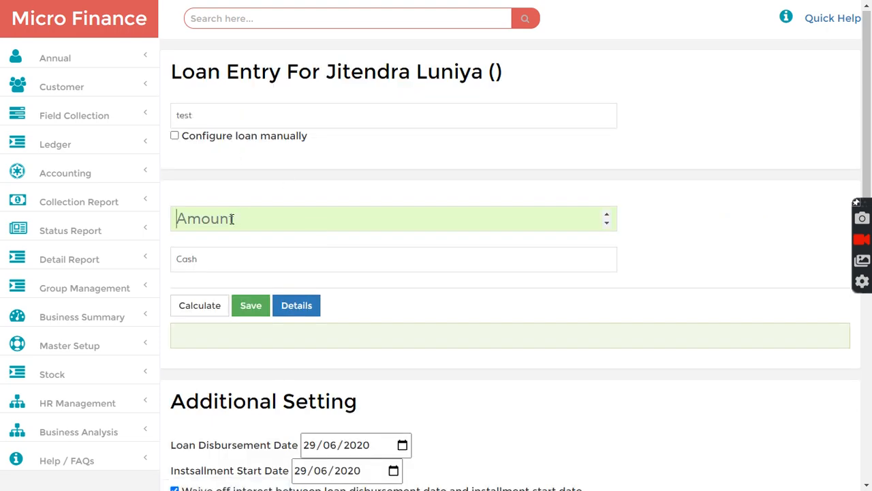
type("10000")
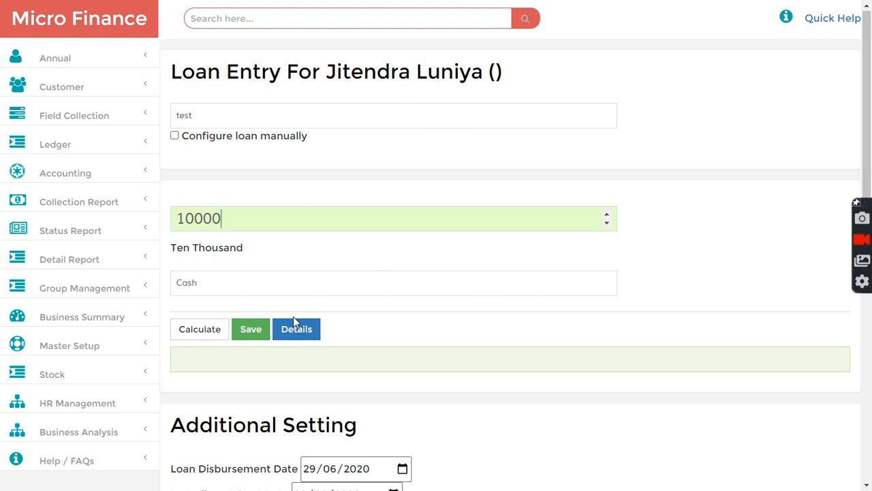
left_click(252, 331)
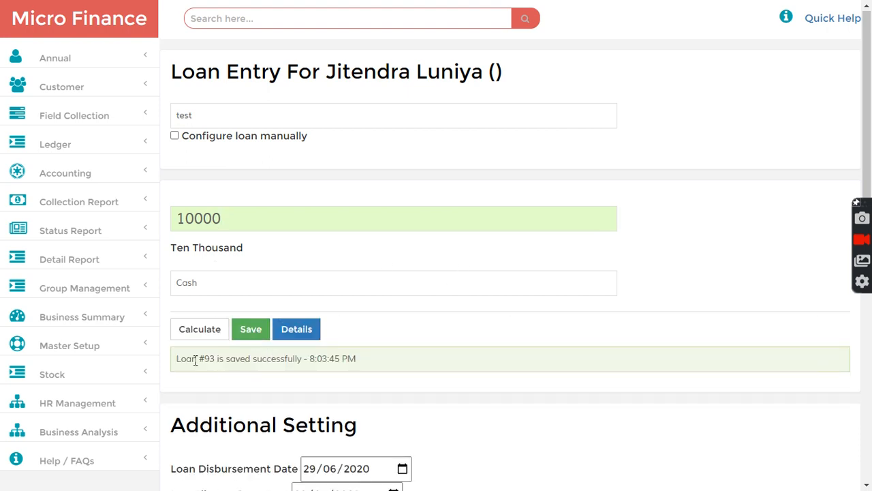
- Copy the new loan's number from the save message and search for that loan
left_click_drag(196, 361, 222, 360)
key("ctrl+c")
left_click(255, 25)
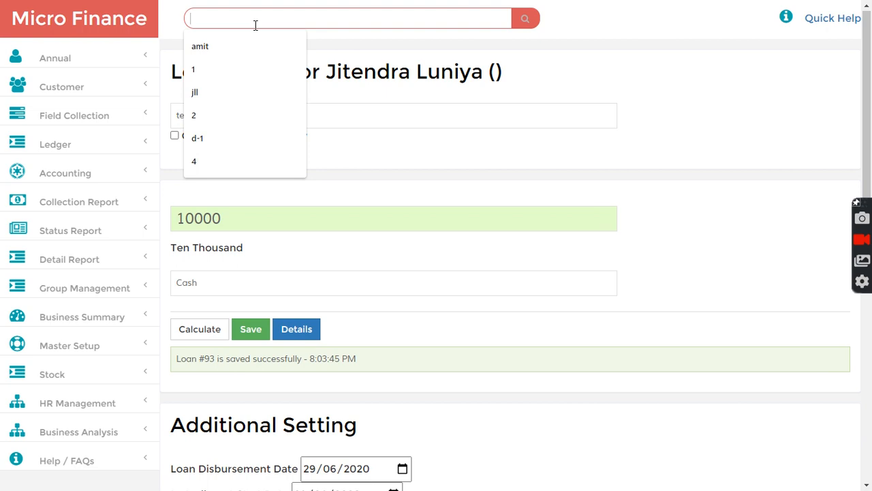
key("ctrl+v")
key("Return")
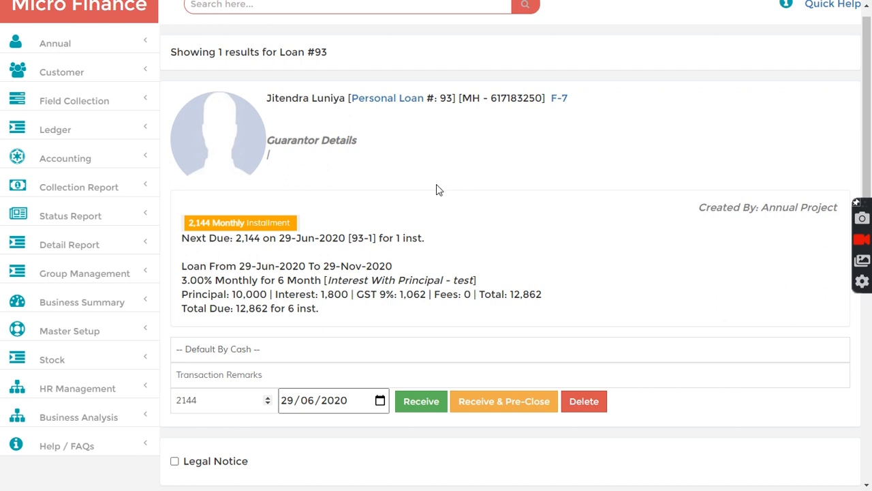
- Show the loan's Installment Tracker and compare the last installment's due date with the end date in the loan summary
scroll(436, 189, "down", 5)
left_click(237, 321)
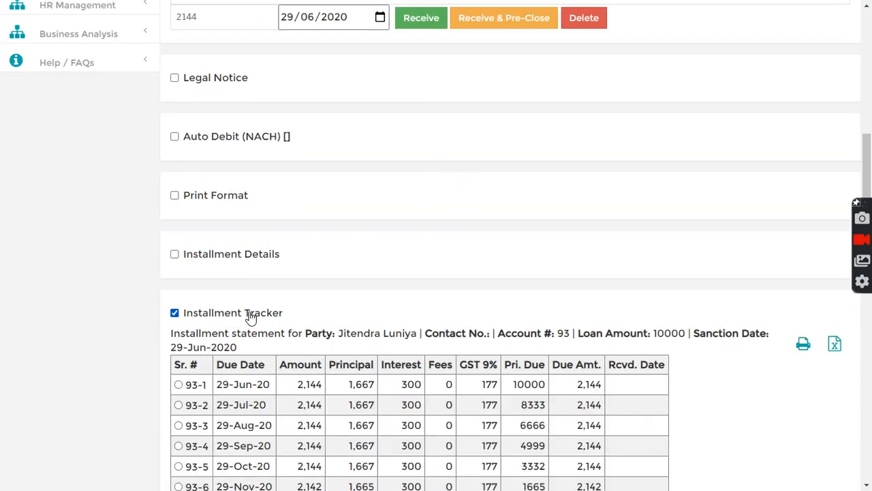
scroll(247, 314, "down", 2)
left_click_drag(217, 359, 286, 366)
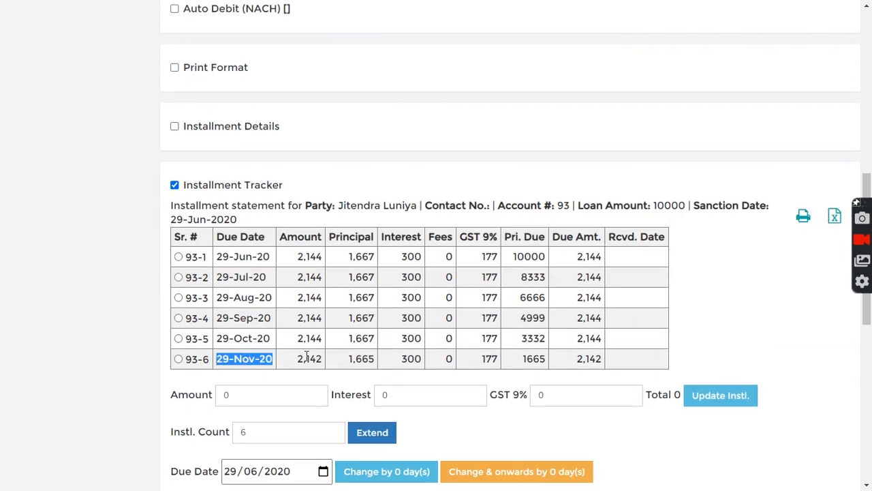
scroll(306, 357, "up", 4)
left_click_drag(324, 73, 398, 75)
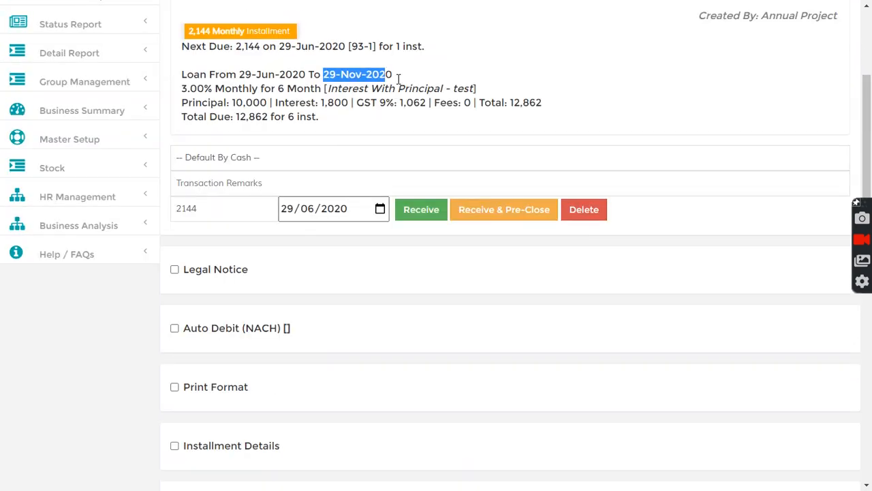
left_click(394, 102)
- Select the second installment, due 29-Jul-20, in the Installment Tracker and set the installment count to 2
scroll(389, 133, "down", 6)
left_click(179, 149)
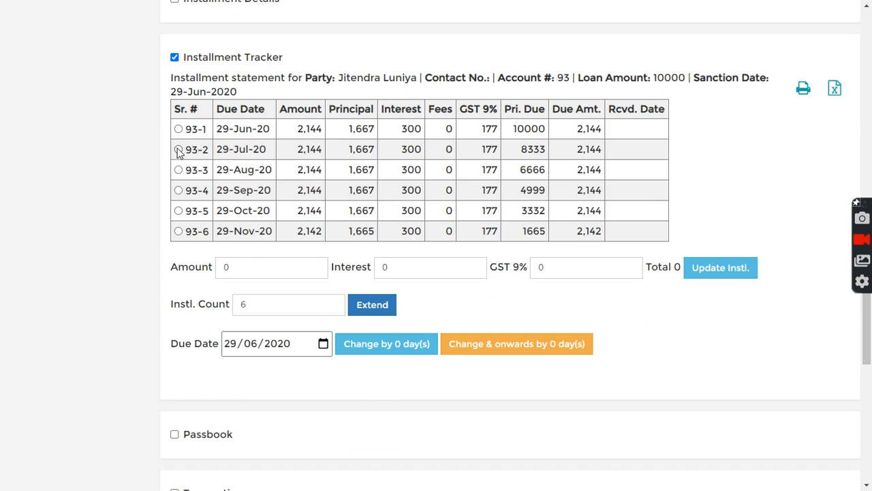
left_click_drag(220, 150, 268, 155)
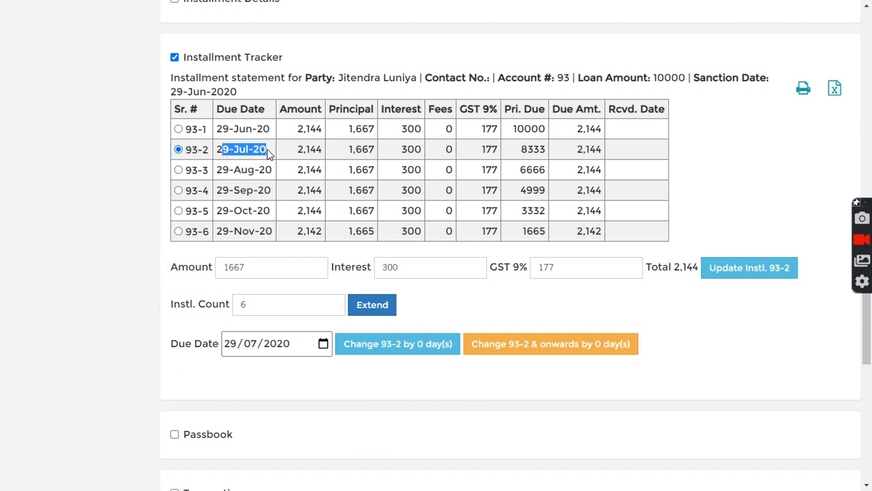
left_click(302, 304)
key("BackSpace")
type("2")
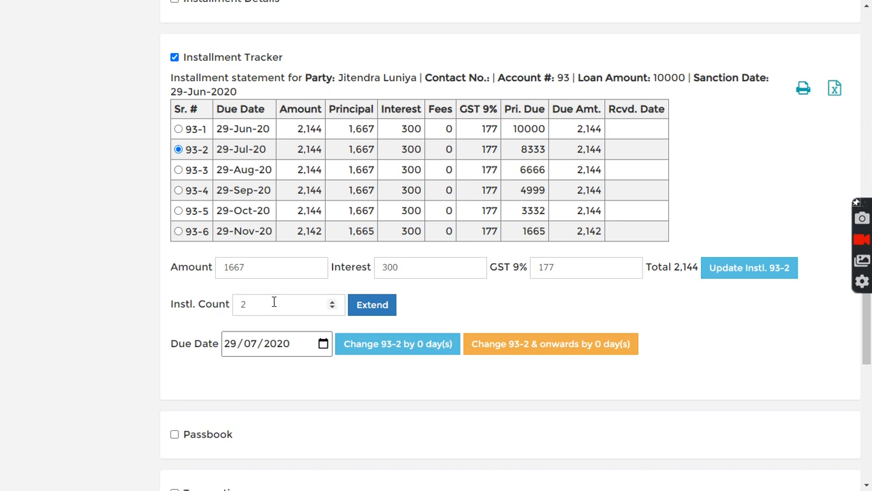
- Check the installment frequency in the loan summary and return to the installment schedule
scroll(273, 302, "up", 8)
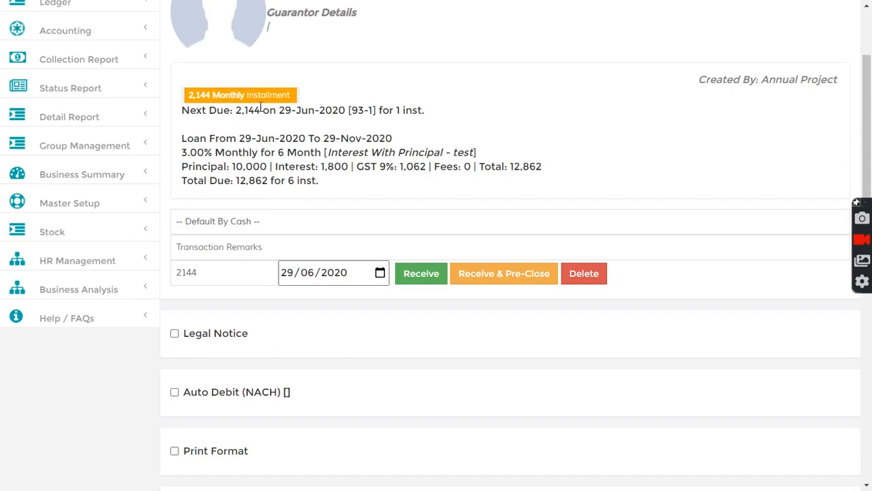
double_click(236, 94)
scroll(285, 168, "down", 2)
scroll(284, 169, "up", 1)
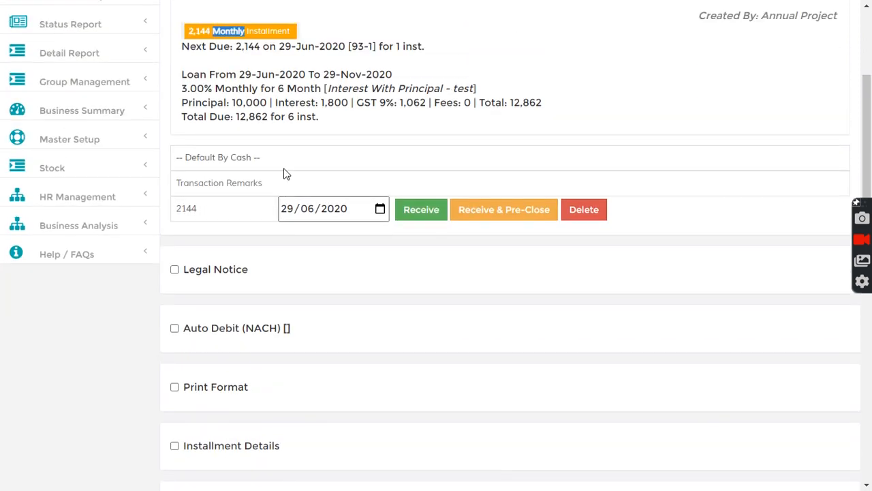
scroll(285, 173, "down", 9)
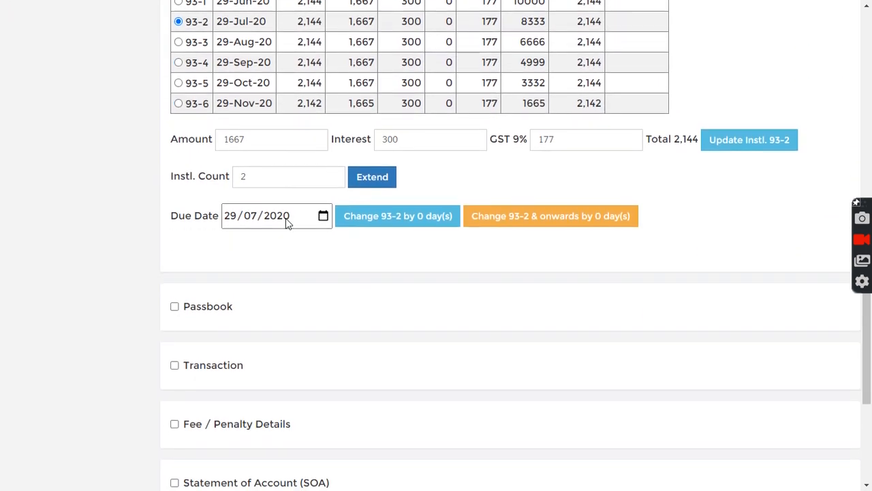
scroll(386, 145, "up", 2)
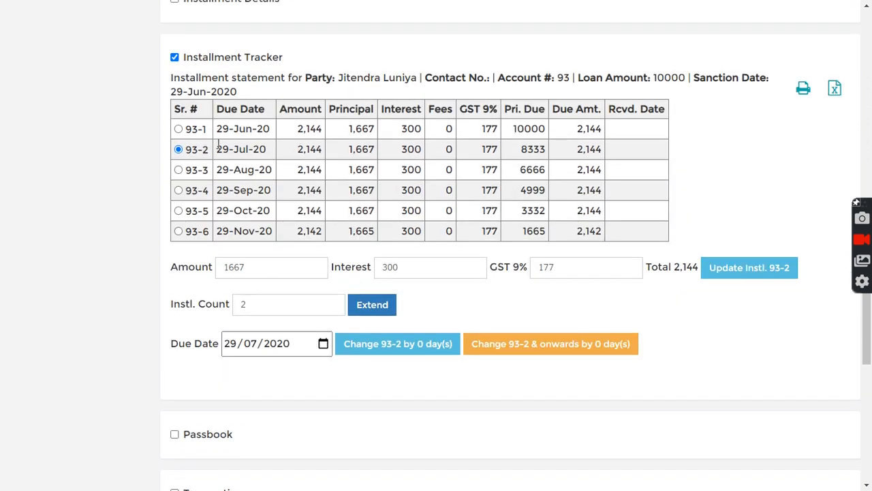
- Examine the due dates, amounts and interest of the installments from 29-Jul-20 to 29-Nov-20 in the schedule
left_click_drag(218, 148, 261, 149)
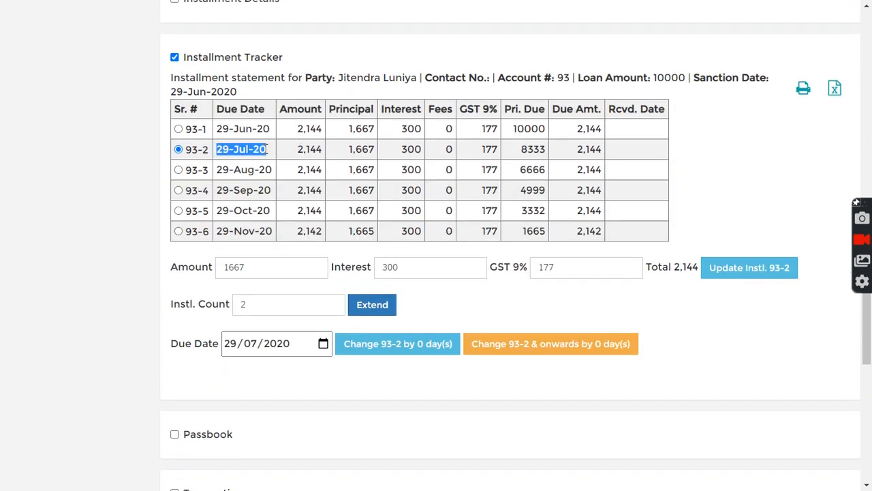
left_click_drag(222, 148, 260, 148)
left_click_drag(402, 149, 426, 150)
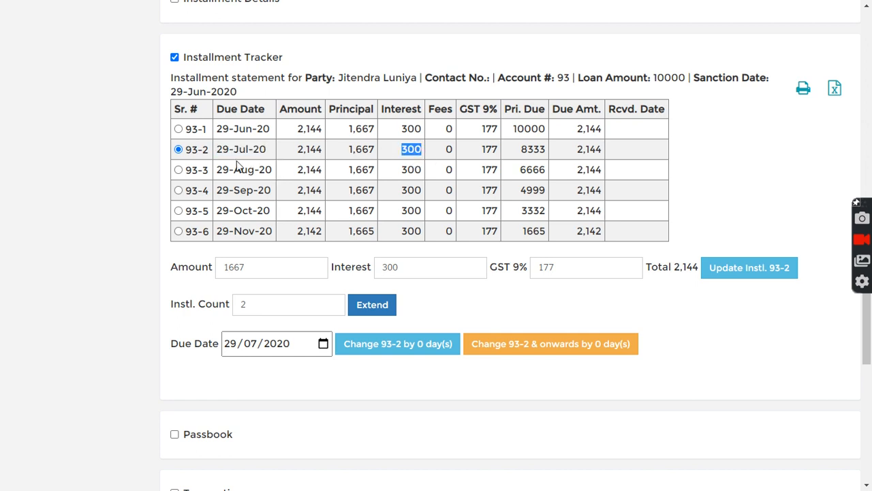
left_click_drag(218, 167, 291, 180)
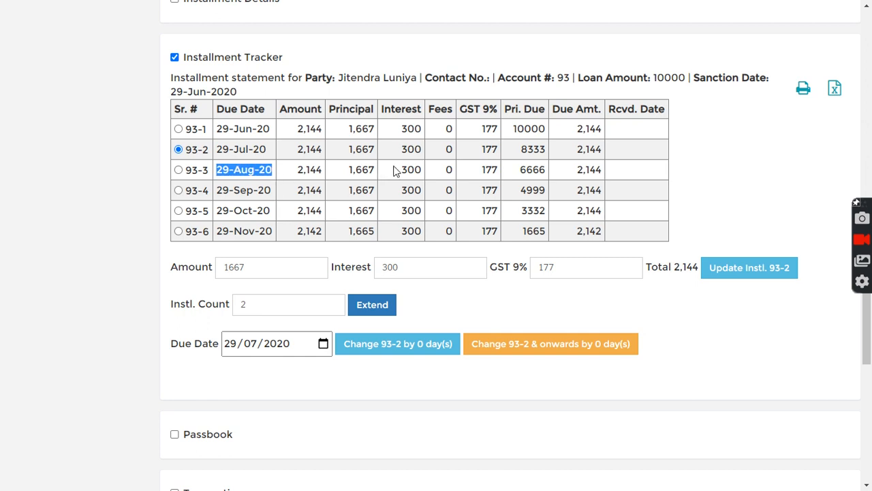
left_click_drag(392, 169, 422, 169)
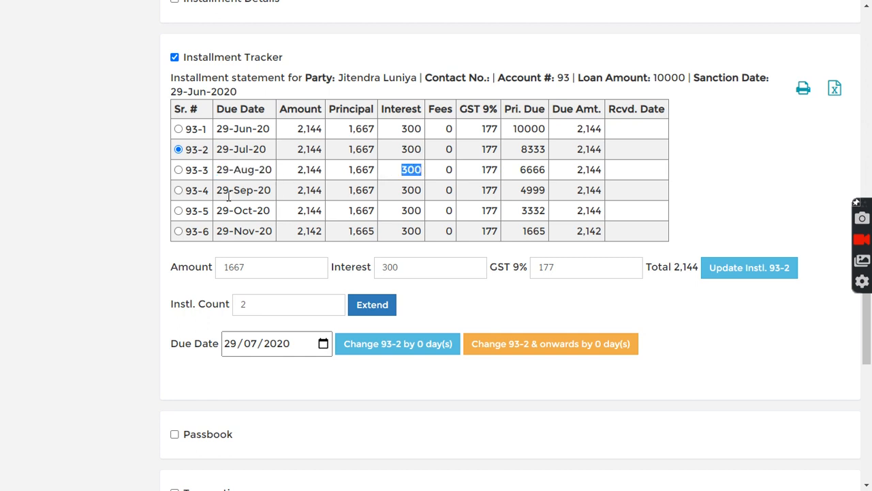
left_click_drag(218, 193, 272, 192)
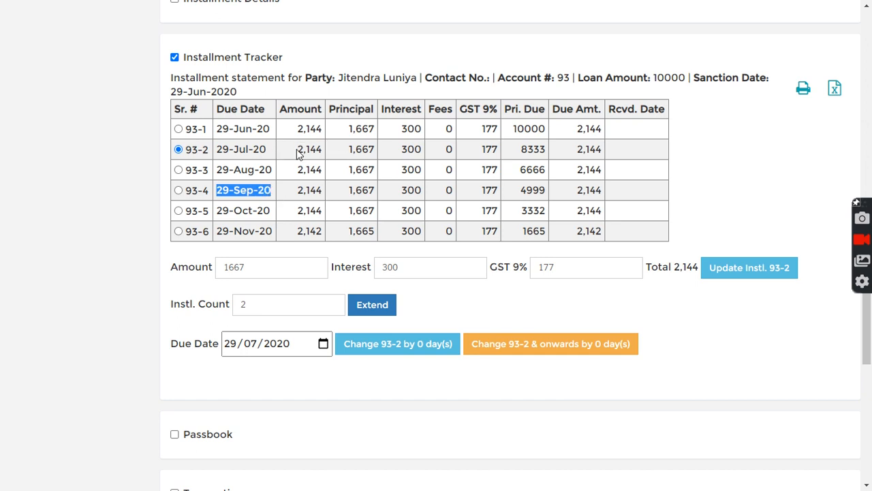
left_click_drag(350, 148, 377, 150)
left_click_drag(298, 150, 328, 151)
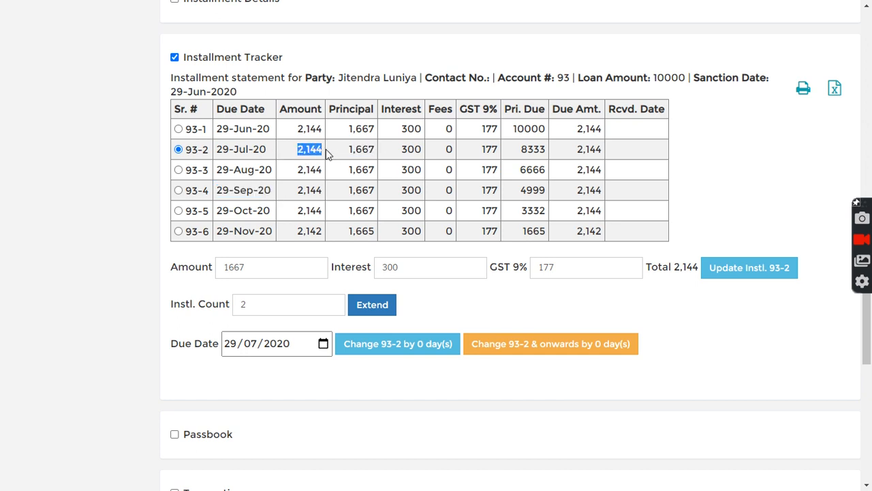
left_click_drag(241, 191, 266, 191)
left_click_drag(249, 212, 249, 233)
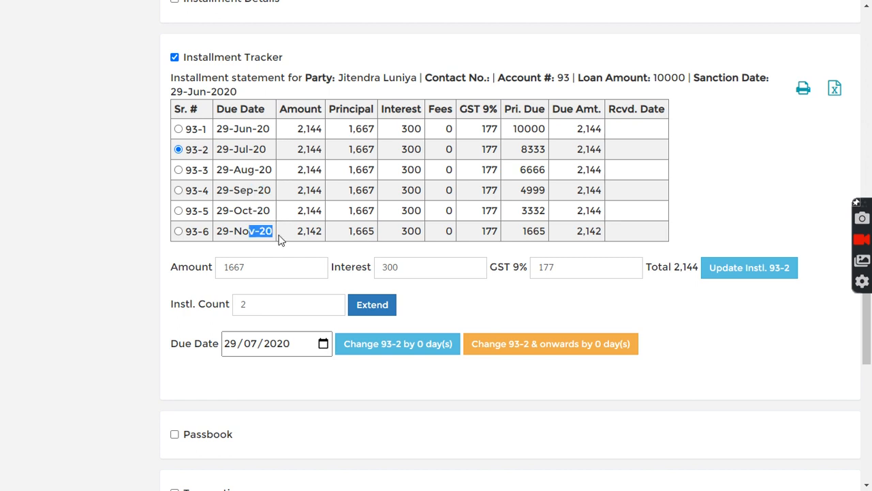
left_click(272, 254)
- Extend the loan with 2 interest-only installments from the selected installment and confirm the extension
scroll(271, 254, "down", 1)
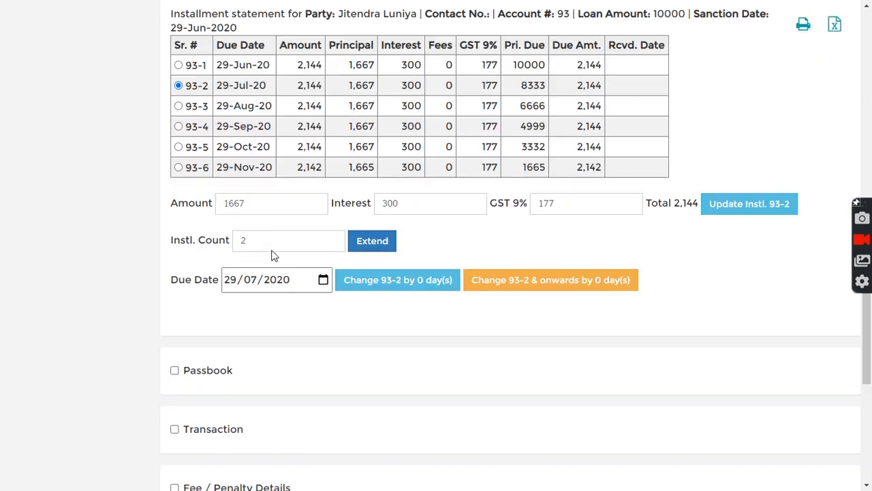
left_click(373, 244)
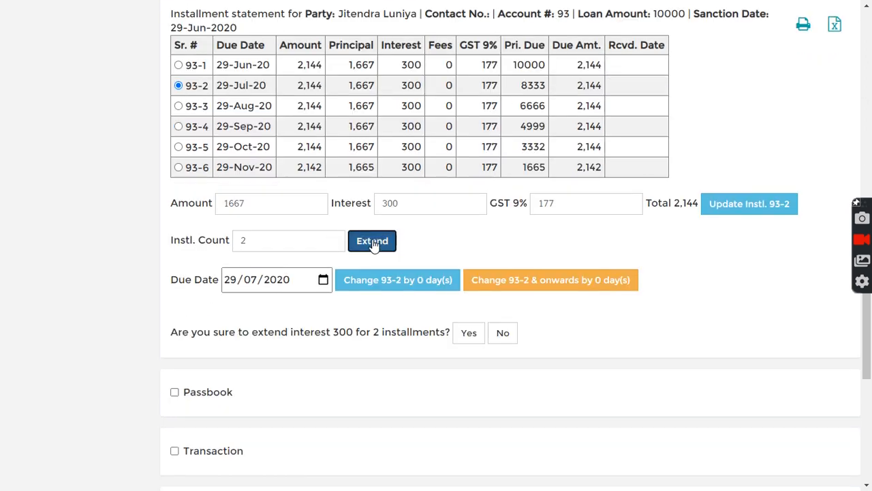
left_click(468, 334)
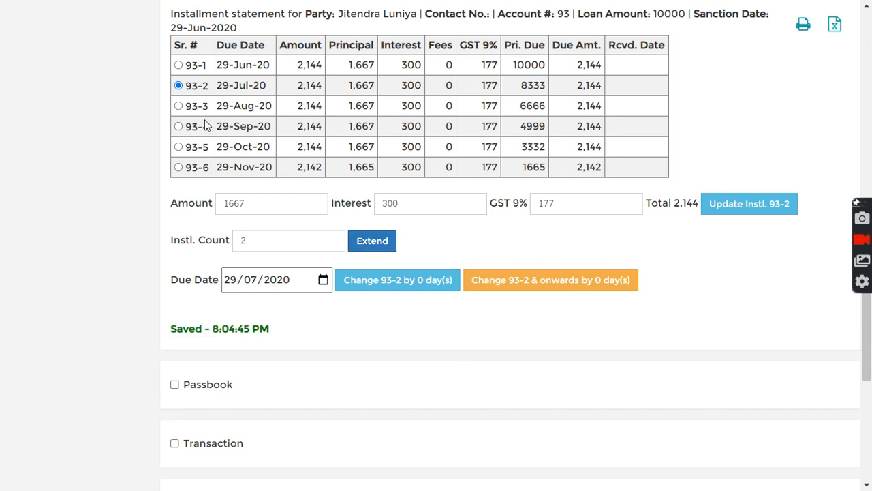
- Reload the Installment Tracker and review the inserted interest-only installments and the shifted due dates
scroll(207, 124, "up", 1)
left_click(207, 64)
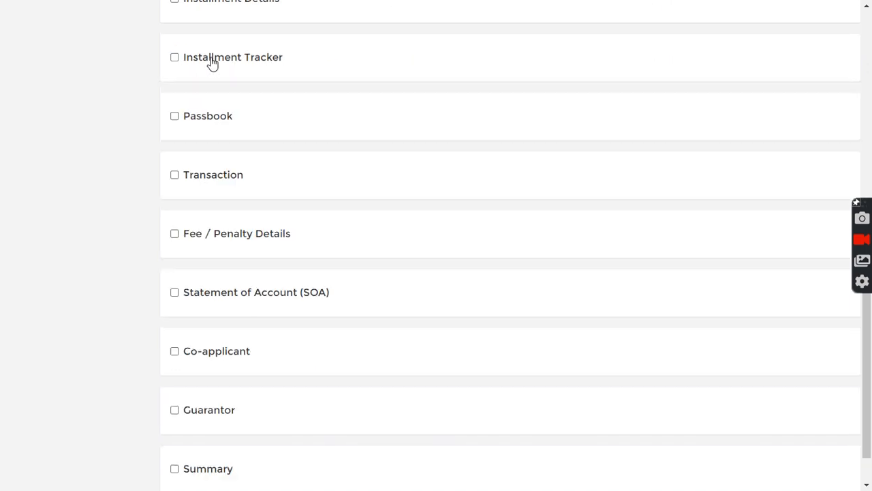
left_click(211, 62)
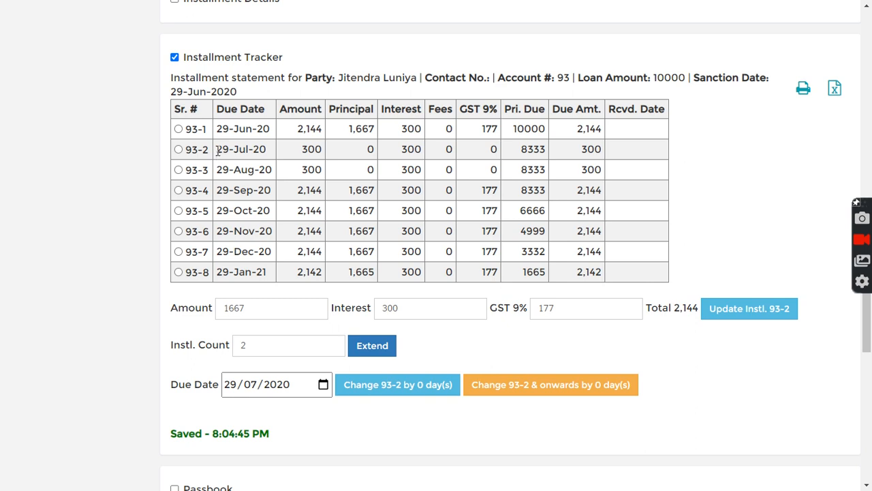
left_click_drag(199, 130, 209, 131)
left_click_drag(203, 271, 209, 271)
left_click_drag(216, 149, 259, 152)
left_click_drag(402, 149, 422, 169)
left_click(240, 191)
left_click_drag(240, 191, 253, 192)
left_click_drag(238, 272, 257, 273)
left_click(354, 268)
- Search for the loan again by its number to refresh the summary, and check its end date
scroll(376, 259, "up", 5)
scroll(375, 257, "down", 4)
scroll(346, 291, "up", 6)
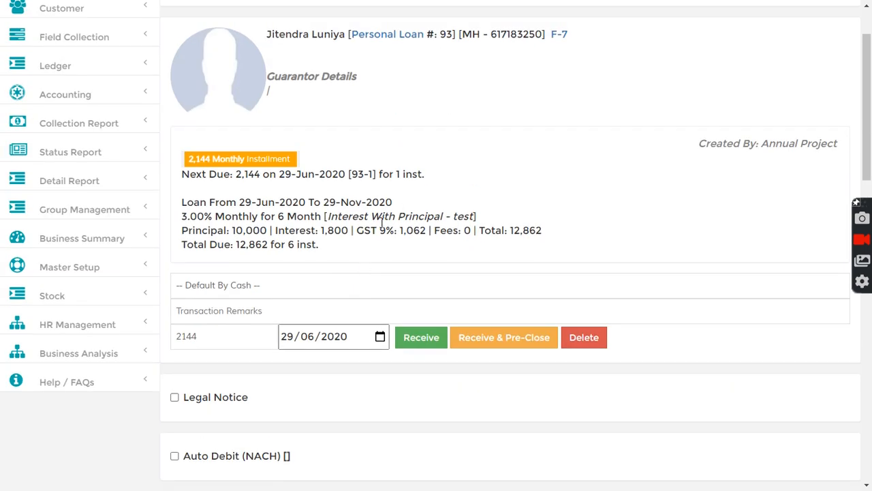
left_click_drag(325, 202, 394, 203)
scroll(424, 170, "up", 1)
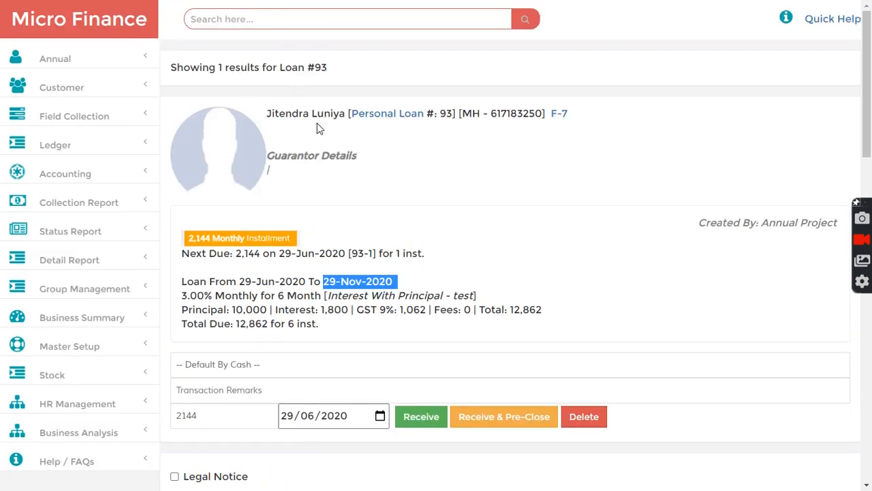
left_click(280, 17)
type("93")
key("Return")
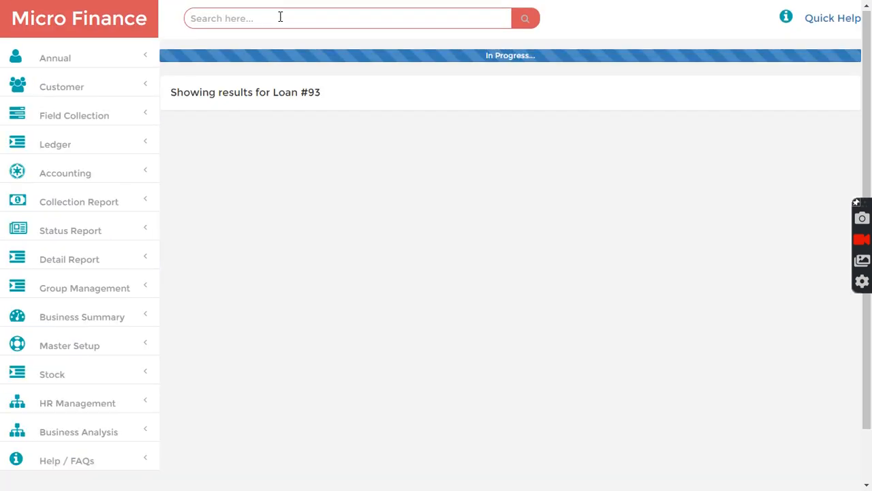
left_click_drag(325, 267, 396, 267)
- Show the Installment Tracker for the refreshed loan and examine the interest of the July and August installments
scroll(409, 278, "down", 6)
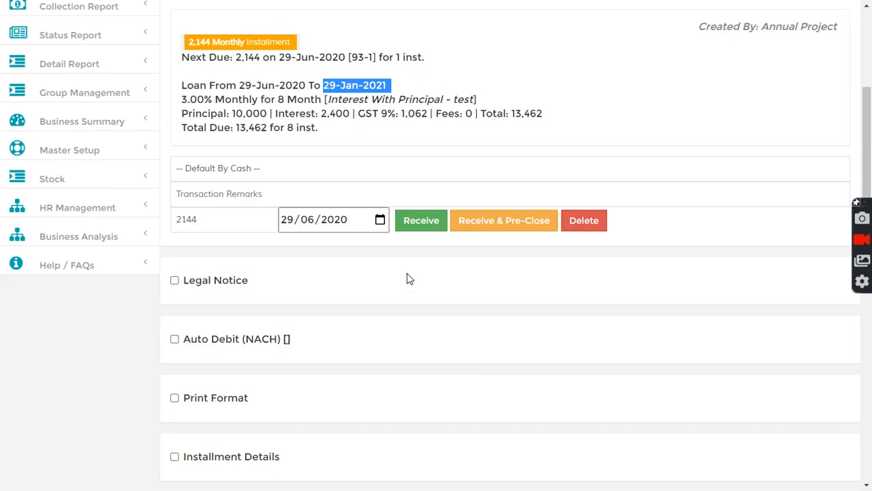
scroll(353, 289, "down", 2)
left_click(220, 122)
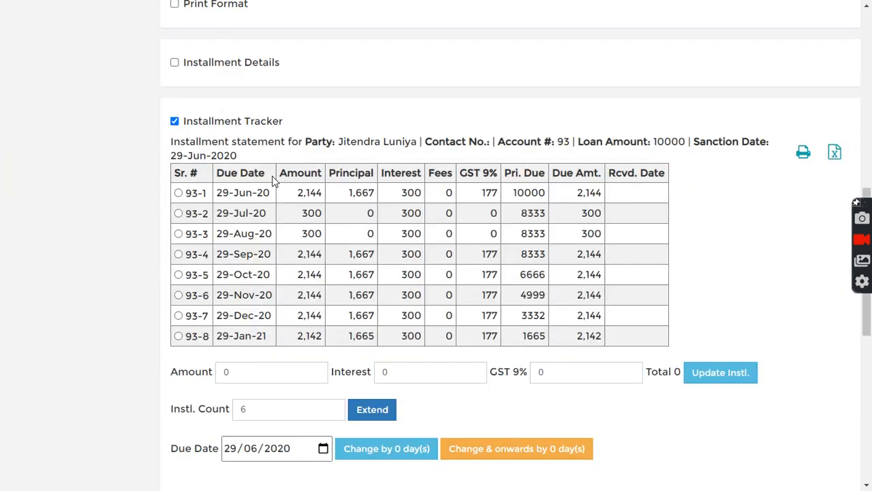
scroll(275, 188, "down", 3)
scroll(274, 183, "up", 4)
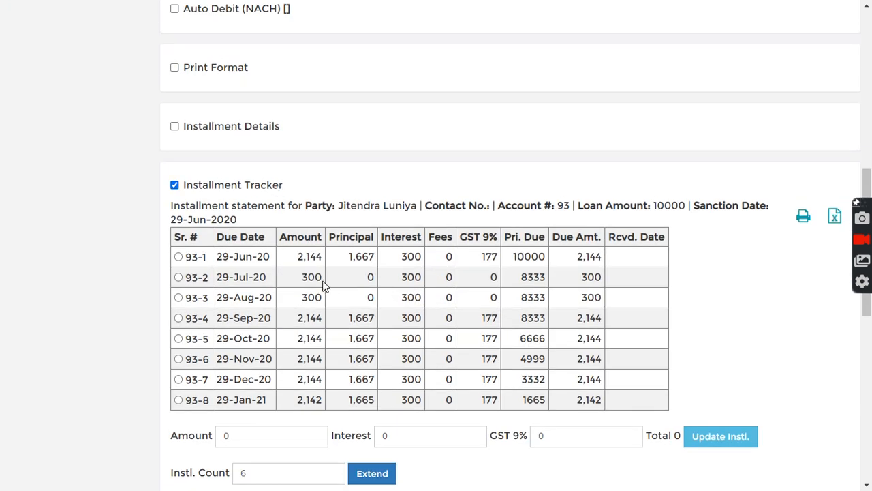
double_click(304, 254)
left_click_drag(402, 277, 423, 277)
left_click(418, 301)
left_click_drag(402, 277, 418, 276)
double_click(403, 278)
scroll(407, 296, "down", 1)
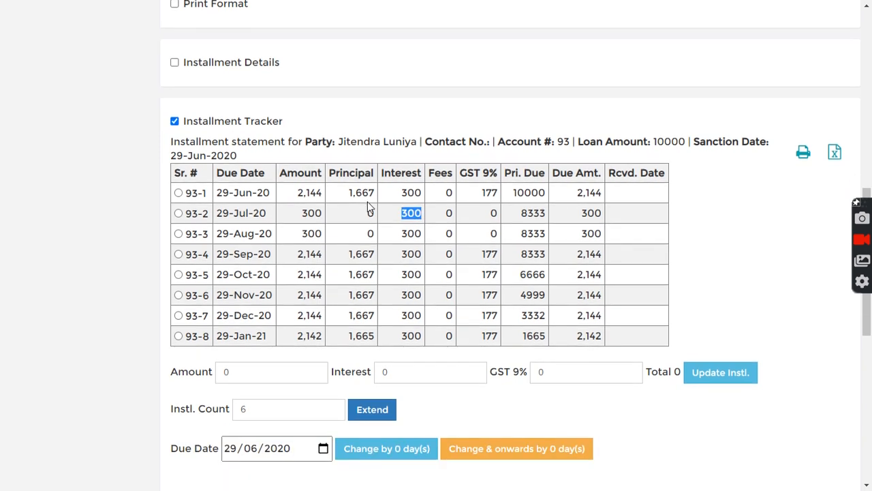
- Set the interest of the 29-Jul-20 interest-only installment to 200 and update that installment
scroll(362, 220, "down", 1)
left_click(403, 149)
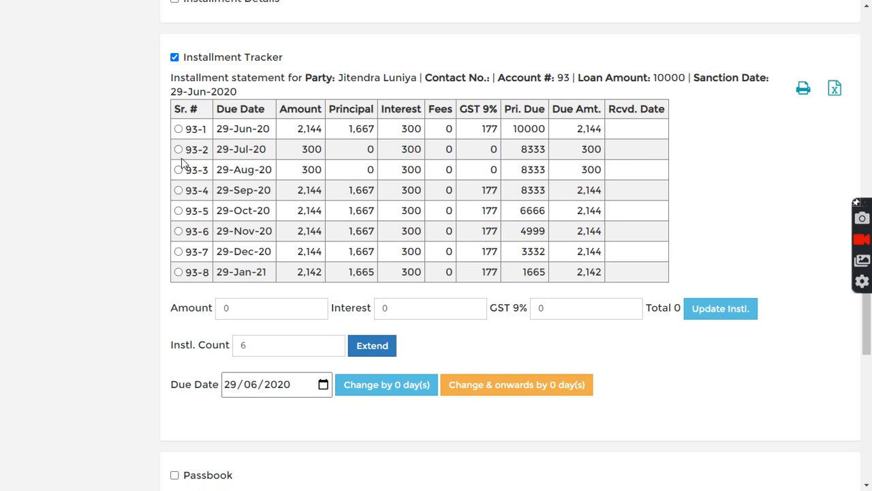
left_click_drag(408, 149, 436, 155)
left_click(298, 158)
left_click(178, 149)
left_click_drag(403, 308, 372, 308)
type("200")
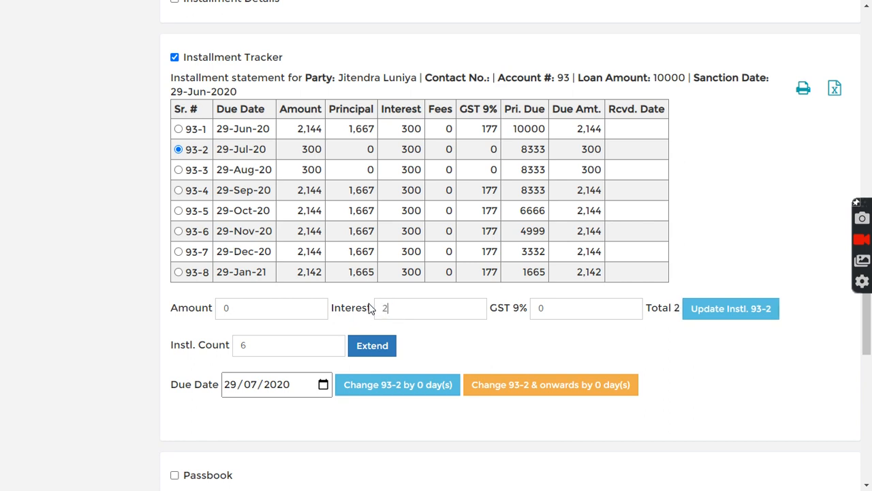
left_click(726, 312)
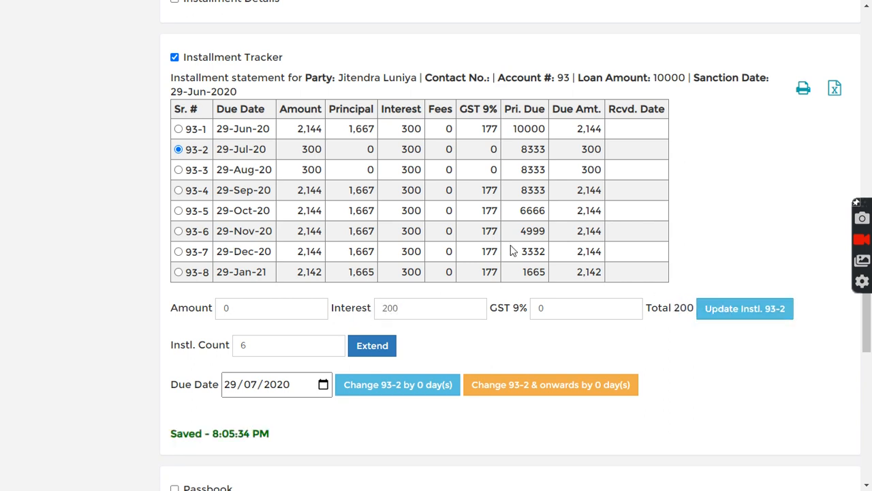
- Reload the Installment Tracker and compare the interest of the July and August installments
scroll(477, 245, "up", 2)
left_click(235, 188)
left_click(225, 188)
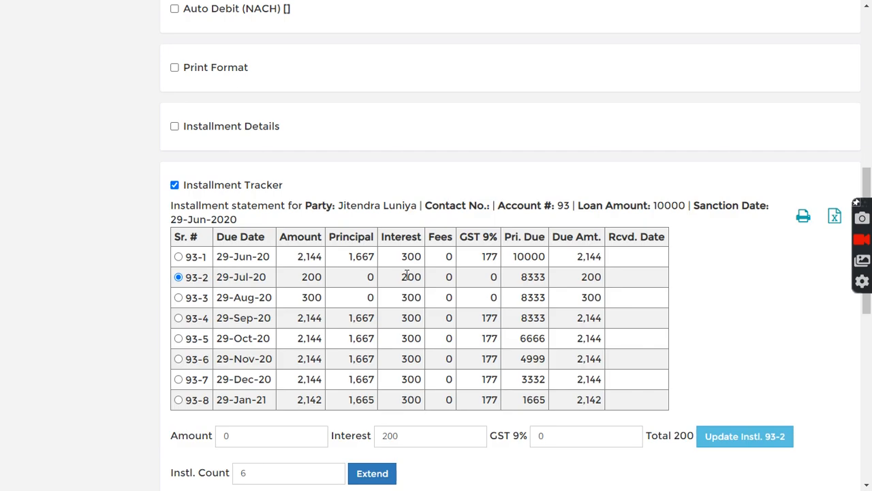
double_click(410, 277)
left_click(409, 300)
scroll(403, 291, "down", 1)
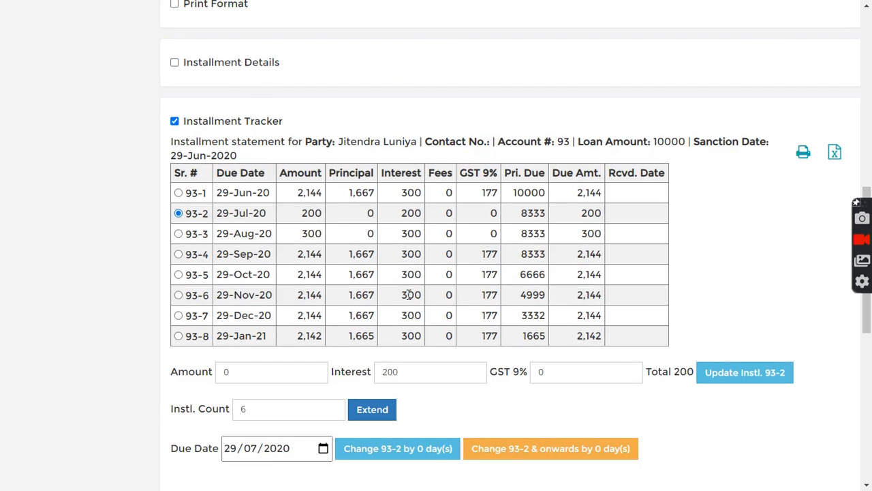
scroll(368, 295, "down", 1)
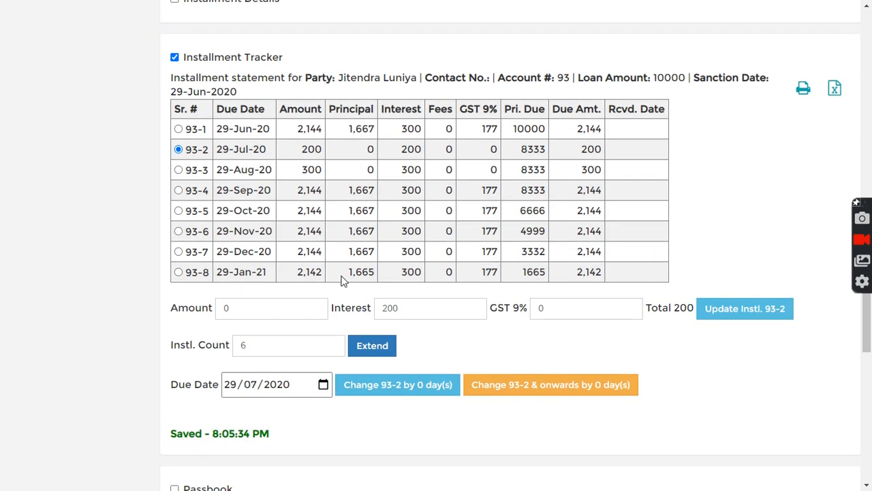
- Extend the loan by 1 interest-only installment starting from the 29-Dec-20 installment and confirm the extension
left_click(179, 252)
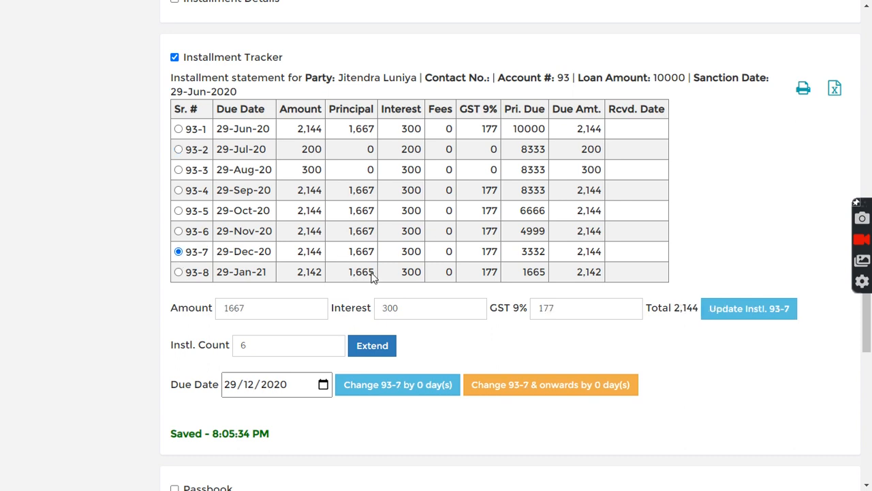
double_click(233, 345)
type("1")
left_click(370, 346)
left_click(467, 438)
- Reload the Installment Tracker and review the inserted December installment and the last due date
left_click(228, 58)
left_click(232, 58)
left_click_drag(220, 277, 266, 279)
left_click(265, 289)
scroll(267, 293, "down", 1)
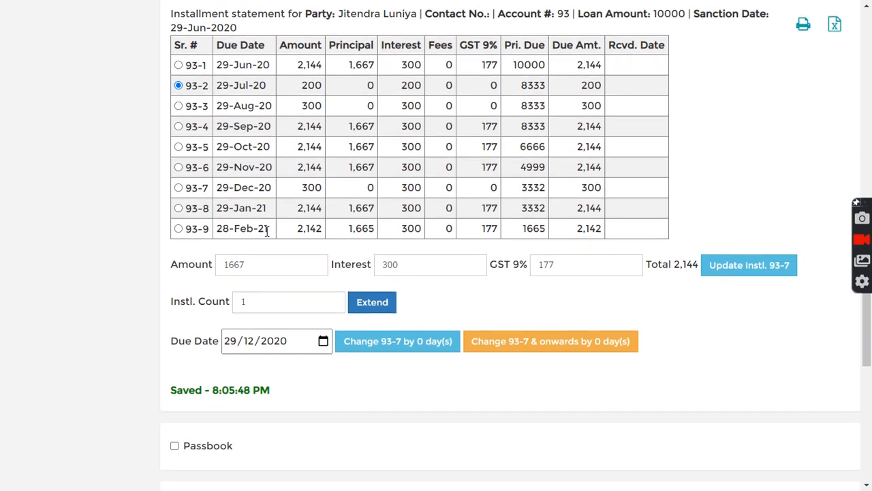
left_click_drag(219, 187, 280, 191)
left_click(282, 192)
left_click_drag(206, 186, 280, 190)
left_click(283, 193)
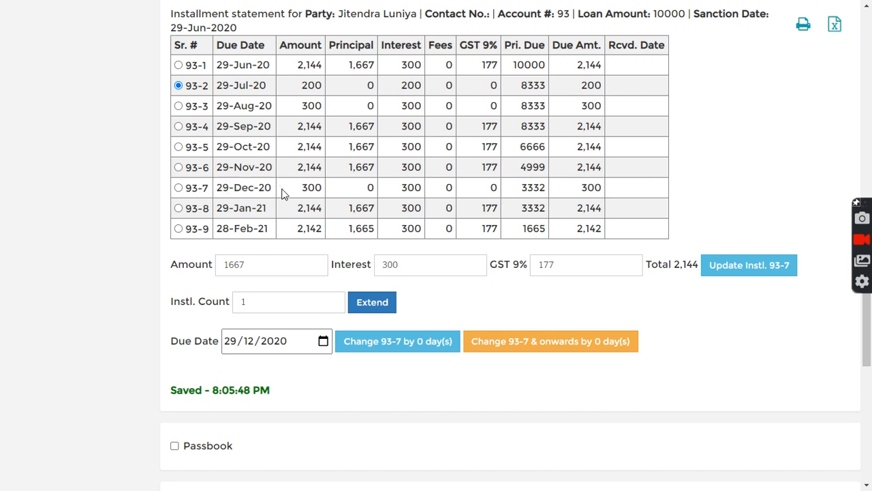
- Move the 29-Dec-20 installment's due date to 03/01/2021, applying the 5-day change to it and all onward installments, and confirm
left_click(177, 189)
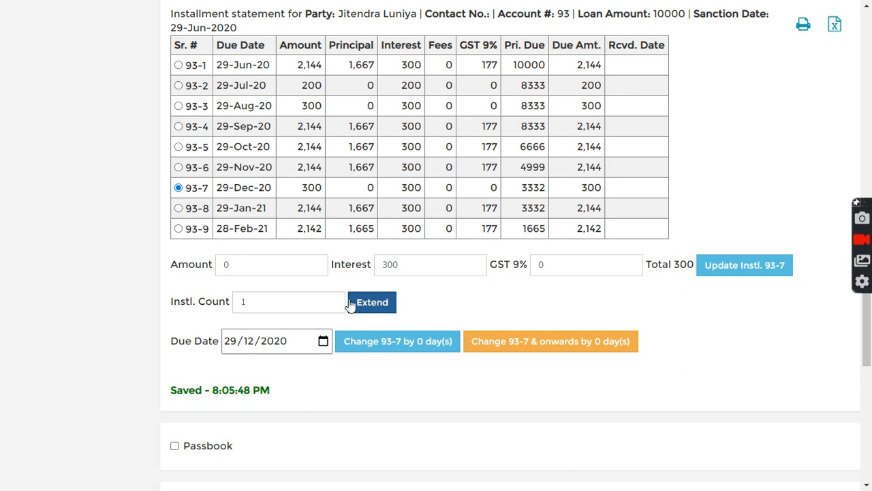
left_click(323, 342)
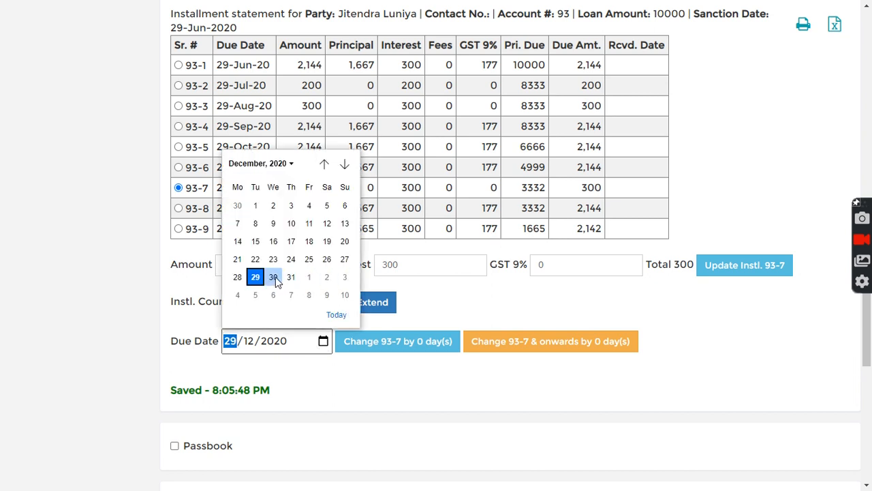
left_click(345, 278)
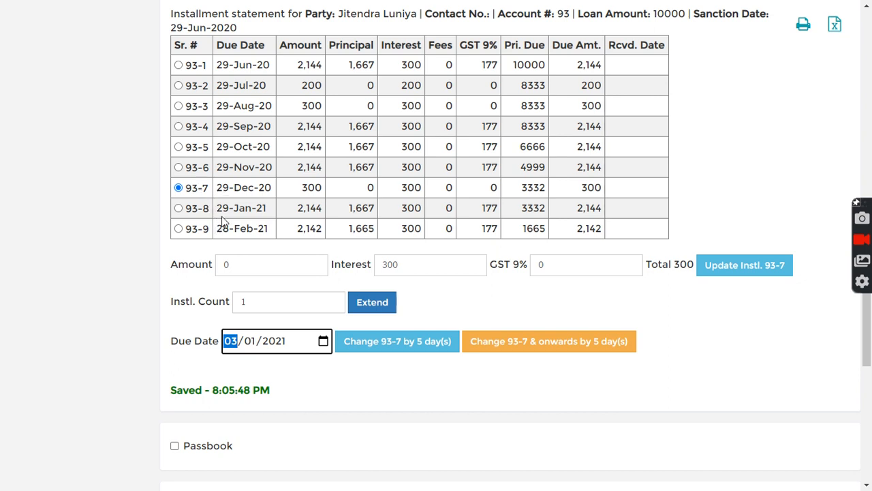
left_click(498, 342)
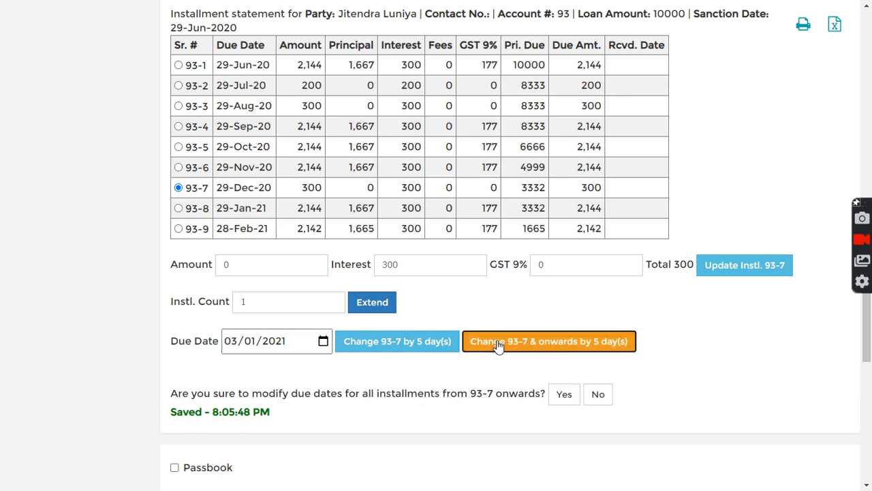
left_click(559, 395)
- Reload the Installment Tracker and check the due dates of the last three installments
scroll(252, 191, "up", 1)
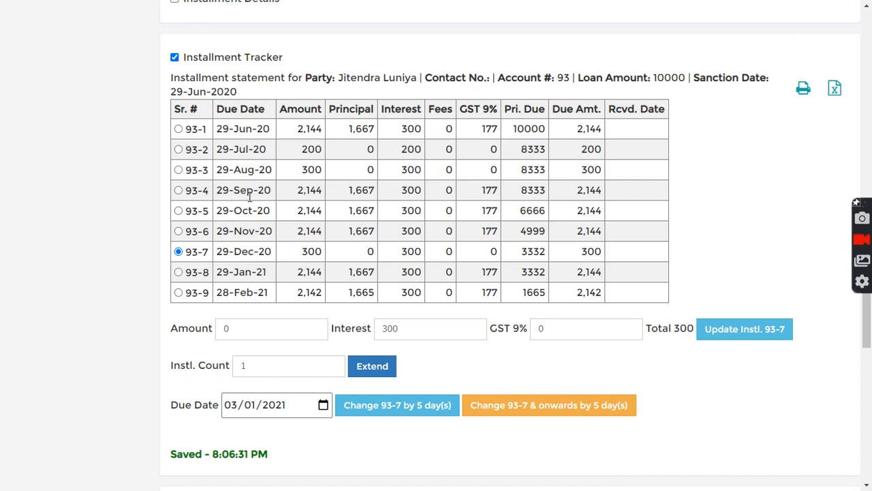
left_click_drag(223, 251, 266, 252)
left_click(209, 61)
left_click(208, 60)
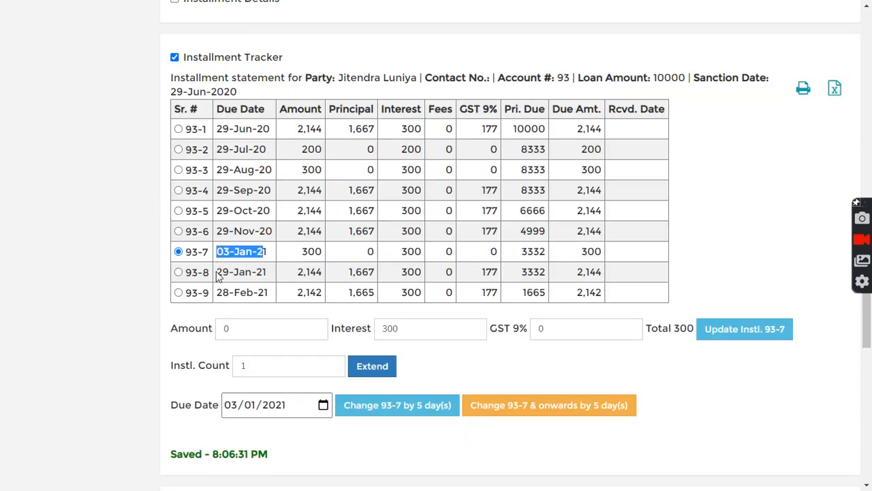
left_click_drag(218, 271, 267, 273)
left_click_drag(219, 294, 272, 293)
left_click(278, 294)
scroll(277, 294, "down", 2)
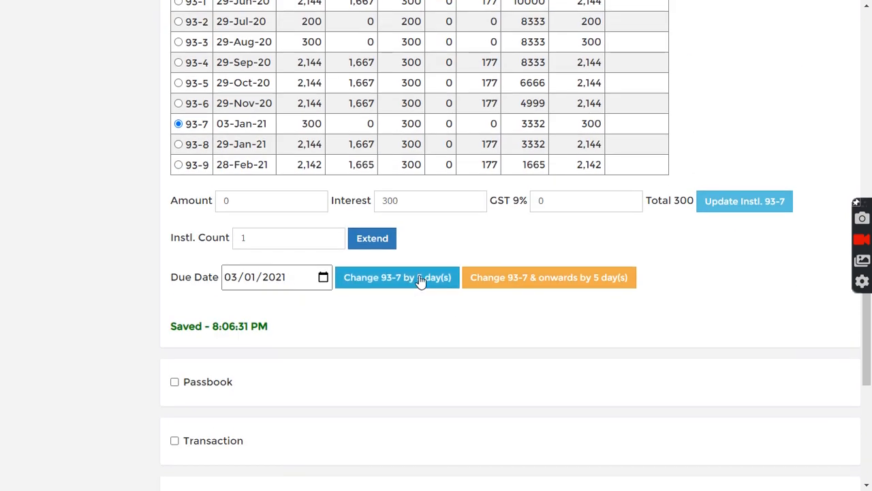
scroll(292, 179, "up", 1)
left_click_drag(223, 185, 268, 190)
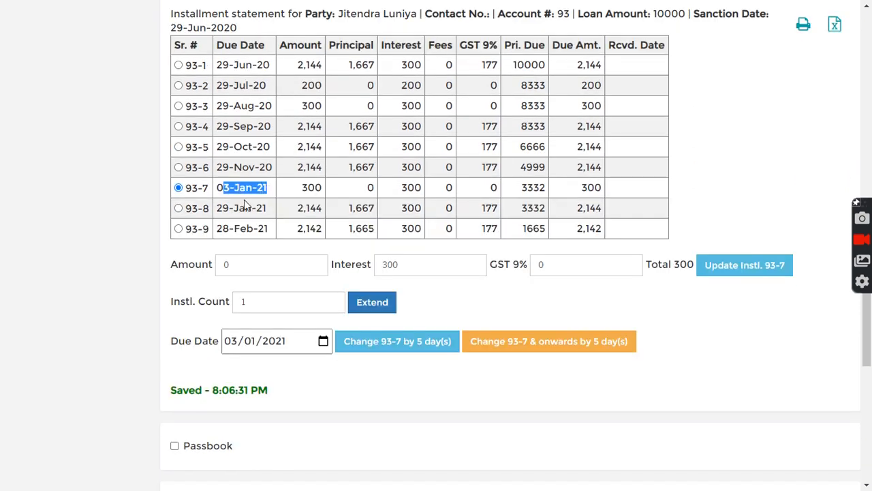
- Change only the 29-Jan-21 installment's due date to 31/01/2021 and confirm the modification
left_click(238, 212)
left_click_drag(217, 208, 272, 208)
left_click(273, 274)
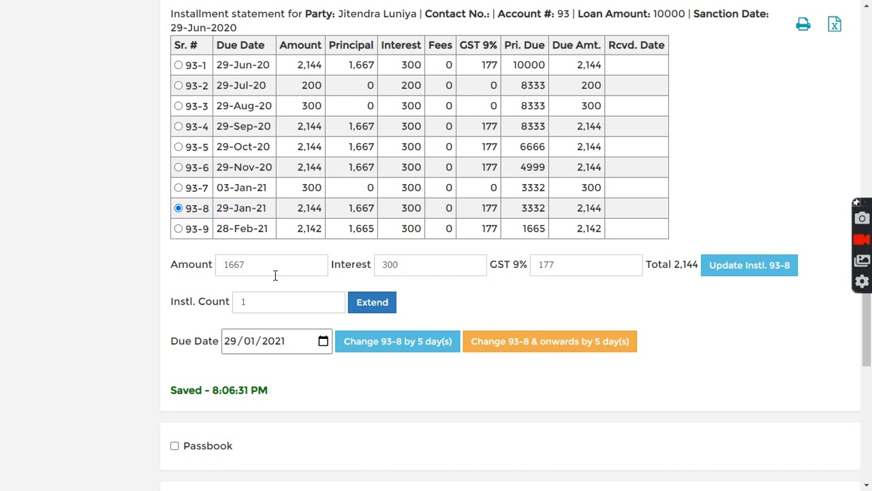
left_click(323, 342)
left_click(344, 277)
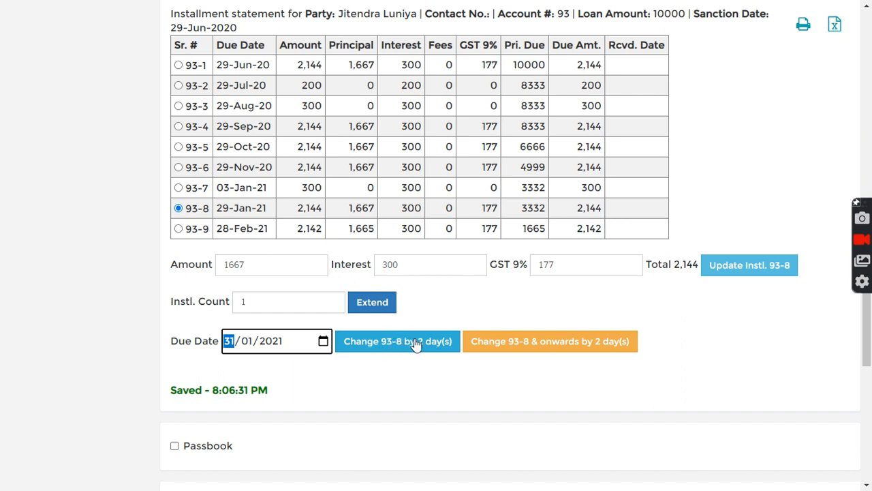
left_click(397, 347)
scroll(423, 337, "down", 1)
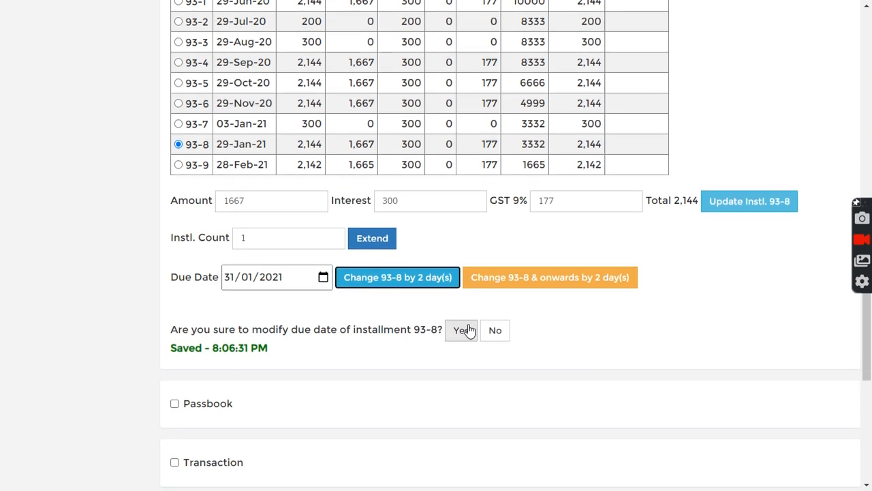
left_click(461, 332)
- Reload the Installment Tracker and check the due dates of the last installments after the single-date change
scroll(296, 168, "up", 3)
left_click(232, 126)
left_click(231, 130)
left_click_drag(218, 337, 277, 363)
- Search for the loan by its number to refresh the summary, and check its updated end date
scroll(277, 359, "up", 7)
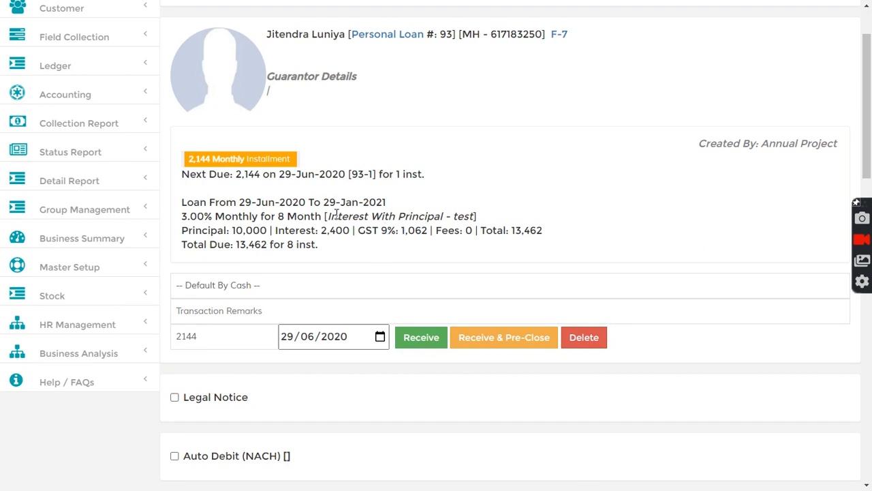
left_click_drag(322, 203, 401, 203)
scroll(308, 73, "up", 2)
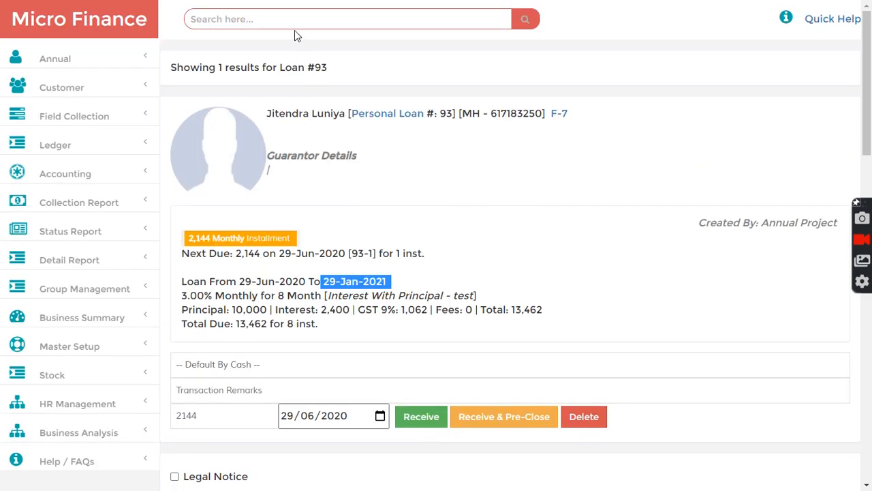
left_click(282, 11)
type("93")
key("Return")
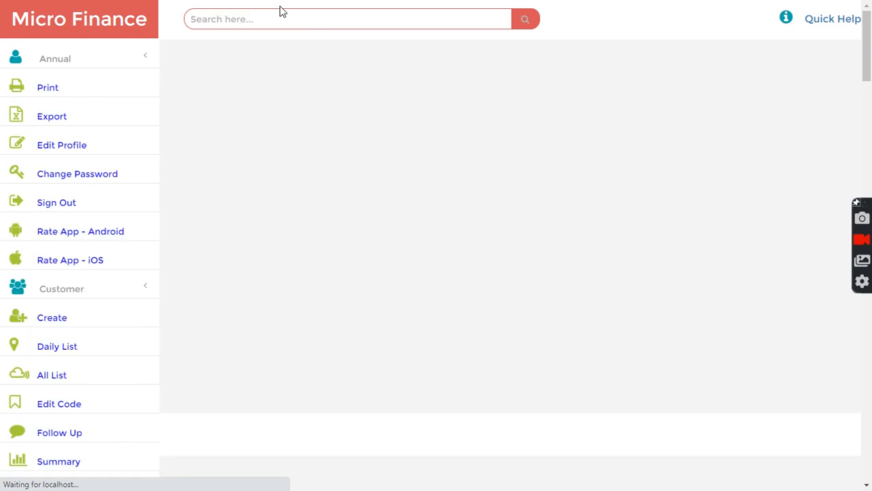
left_click_drag(323, 268, 402, 272)
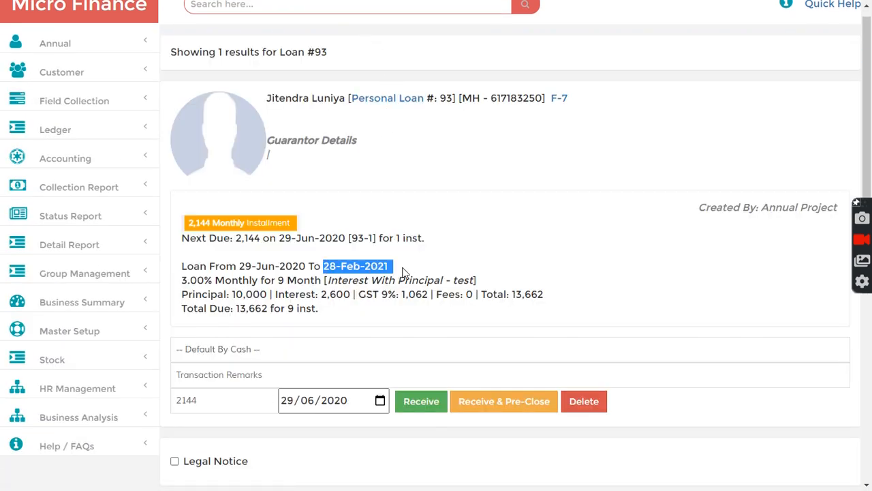
- Show the Installment Tracker for the refreshed loan and review the full schedule
scroll(402, 272, "down", 10)
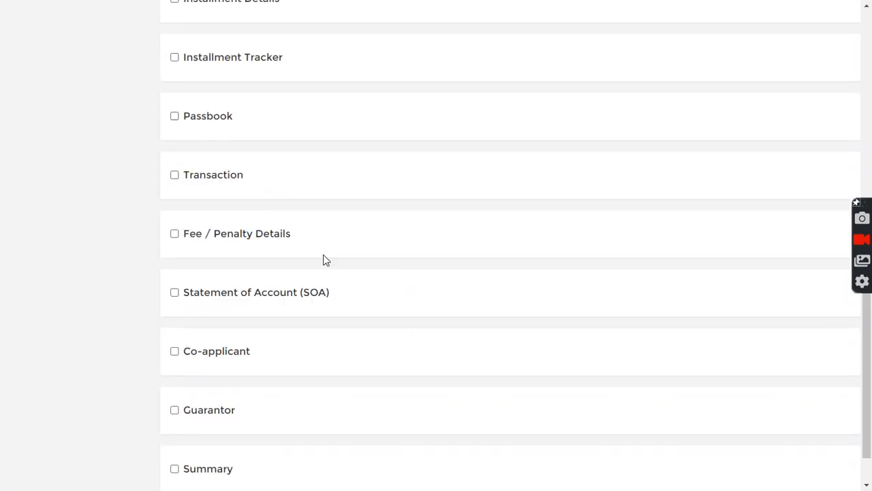
left_click(218, 57)
scroll(352, 225, "down", 2)
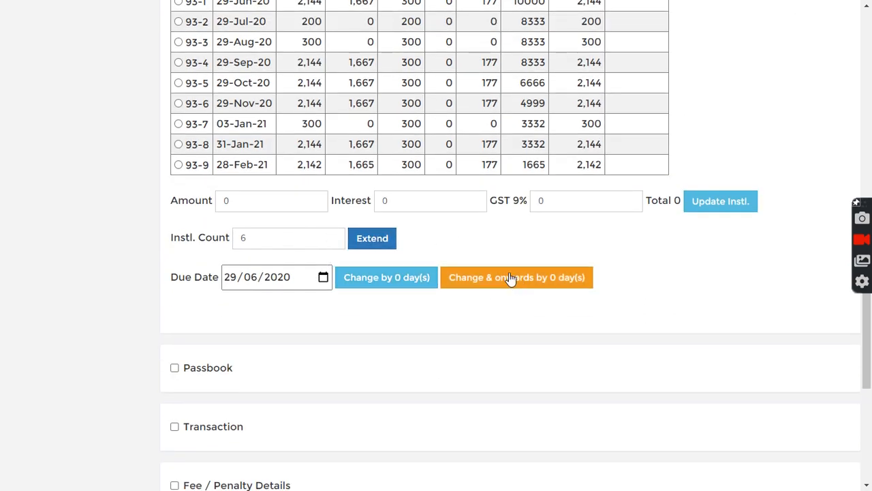
scroll(477, 252, "up", 1)
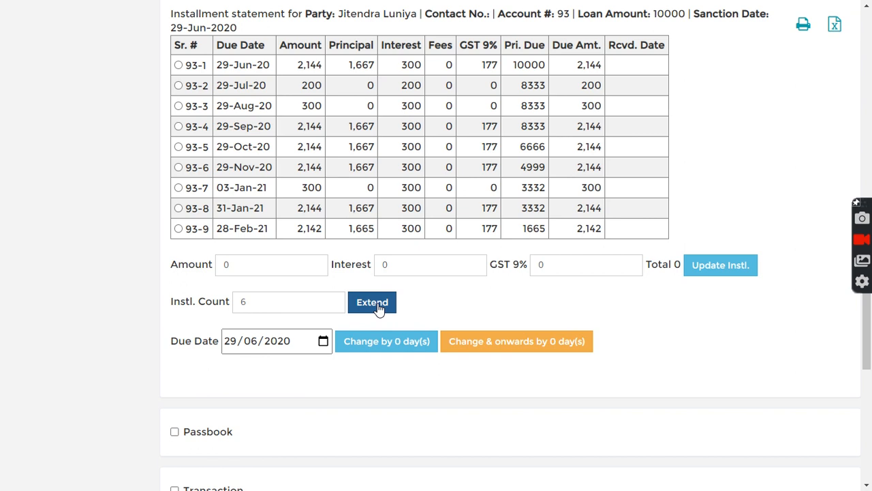
scroll(484, 284, "up", 3)
scroll(485, 284, "down", 2)
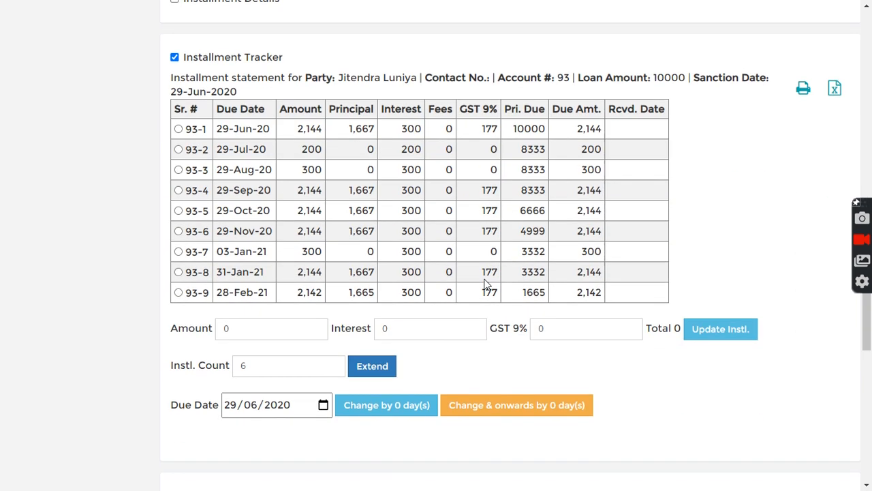
- Extend the loan from the 29-Oct-20 installment with 3 interest-only installments at interest 100 and confirm
left_click(178, 210)
scroll(239, 259, "down", 1)
scroll(239, 259, "down", 1)
left_click_drag(259, 306, 232, 313)
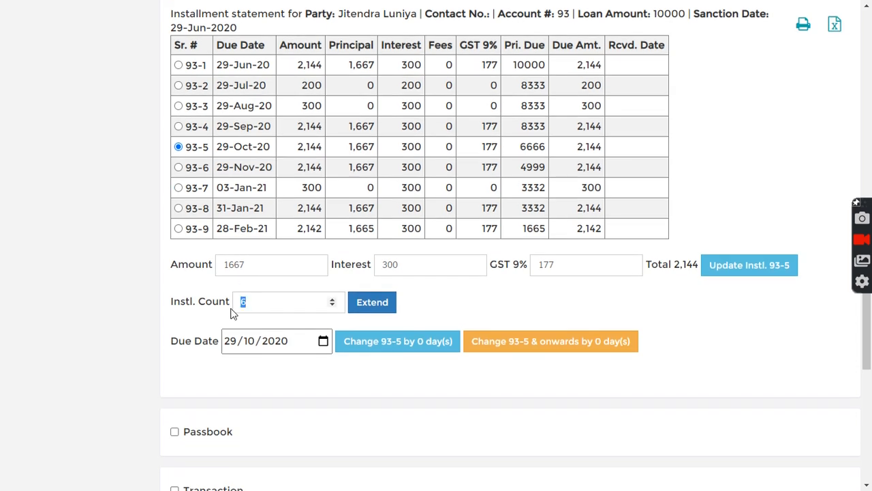
type("3")
left_click_drag(402, 267, 375, 264)
type("100")
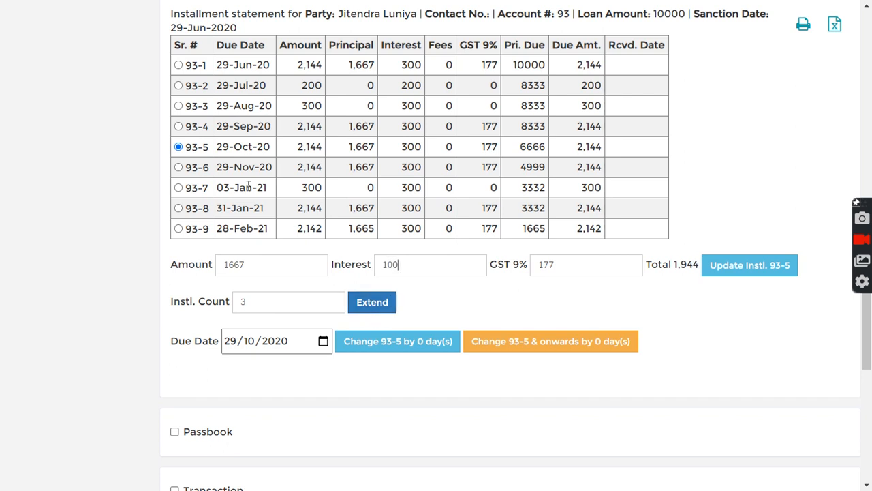
left_click(372, 303)
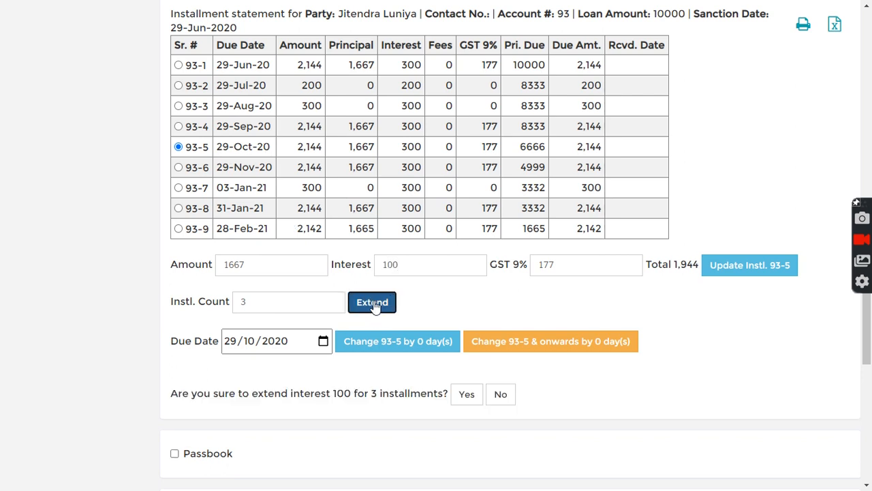
left_click(471, 401)
- Reload the Installment Tracker and review the October to December interest-only installments and the shifted ones after them
scroll(235, 131, "up", 2)
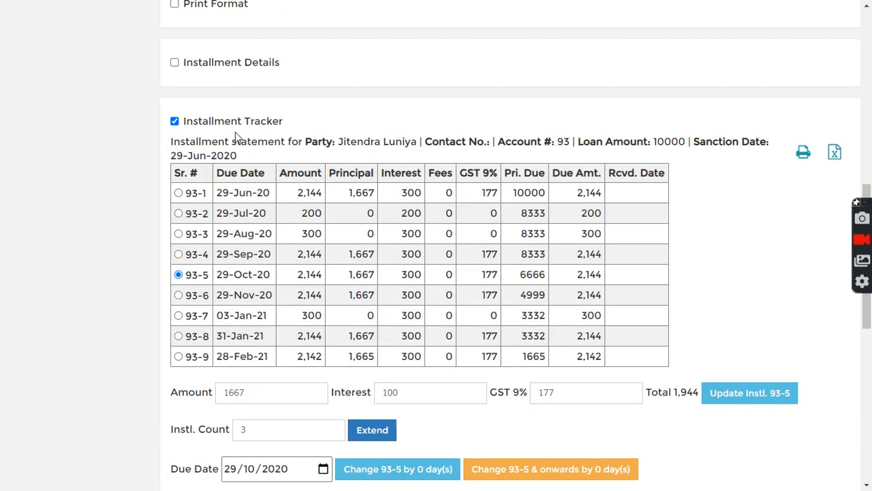
left_click(237, 131)
left_click(242, 132)
scroll(276, 249, "down", 1)
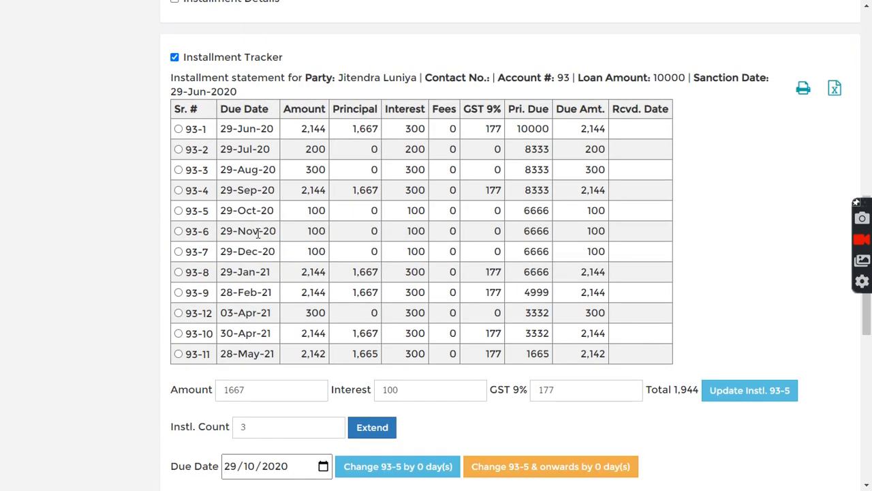
left_click_drag(220, 210, 425, 213)
left_click(418, 231)
left_click_drag(239, 271, 405, 302)
left_click(385, 320)
scroll(399, 341, "up", 1)
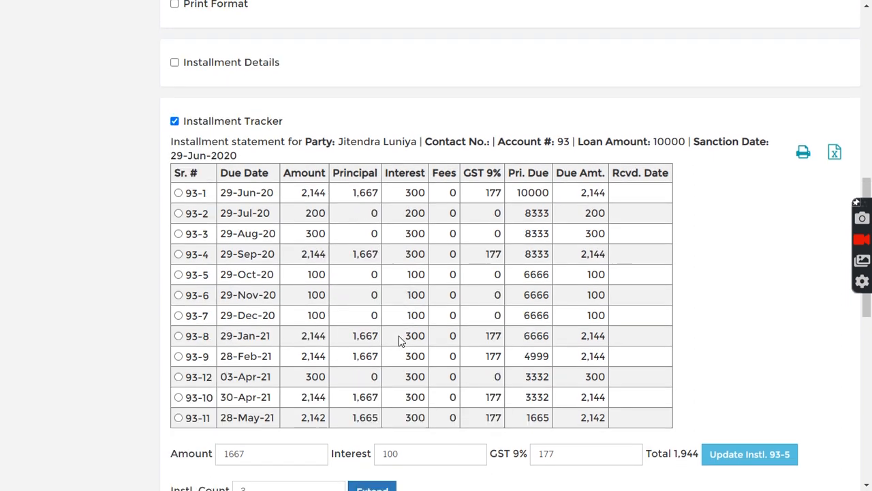
scroll(370, 272, "down", 2)
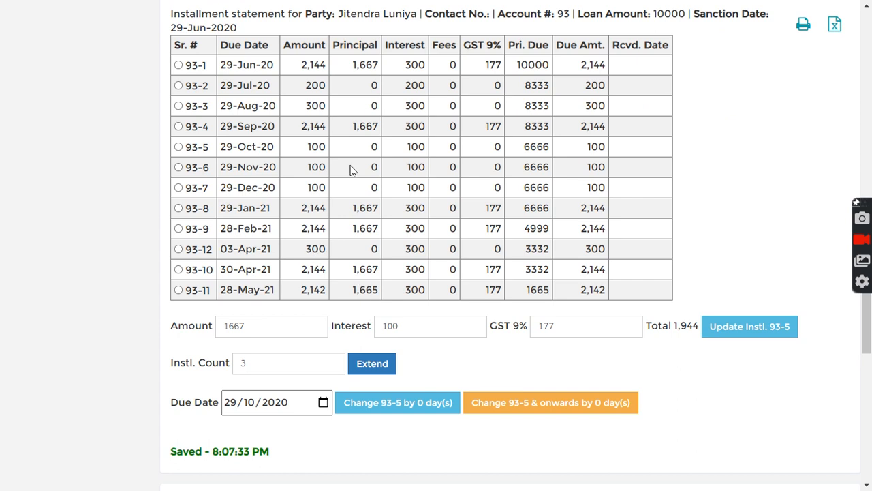
- Select the 03-Apr-21 installment and the 30-Apr-21 one after it, and compare their editable amount, interest and GST 9% values
scroll(368, 157, "down", 2)
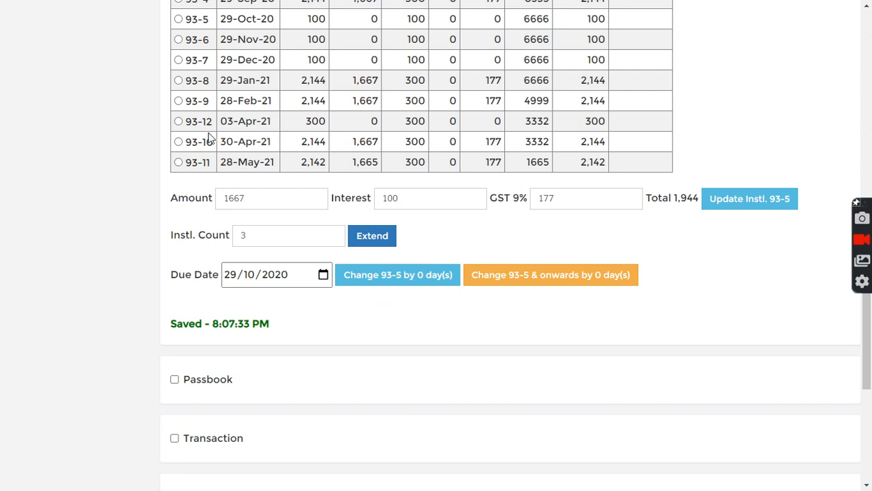
left_click(178, 121)
left_click_drag(409, 198, 350, 191)
left_click(252, 197)
double_click(393, 198)
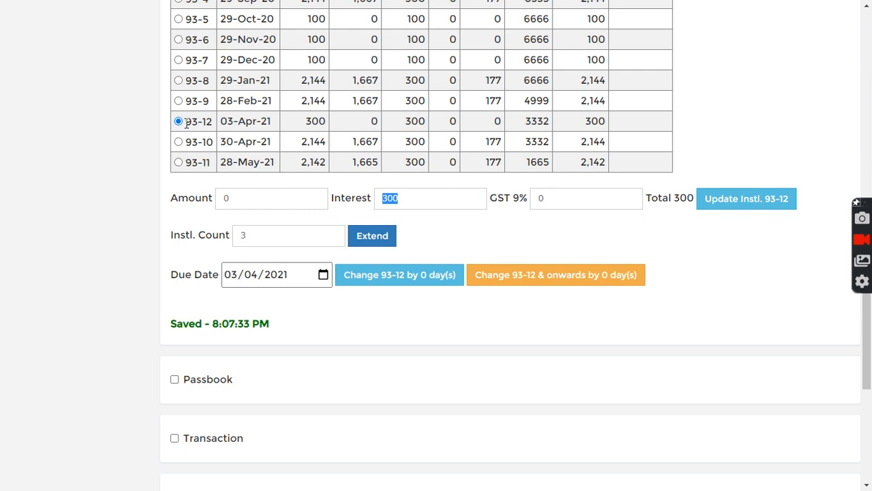
triple_click(502, 200)
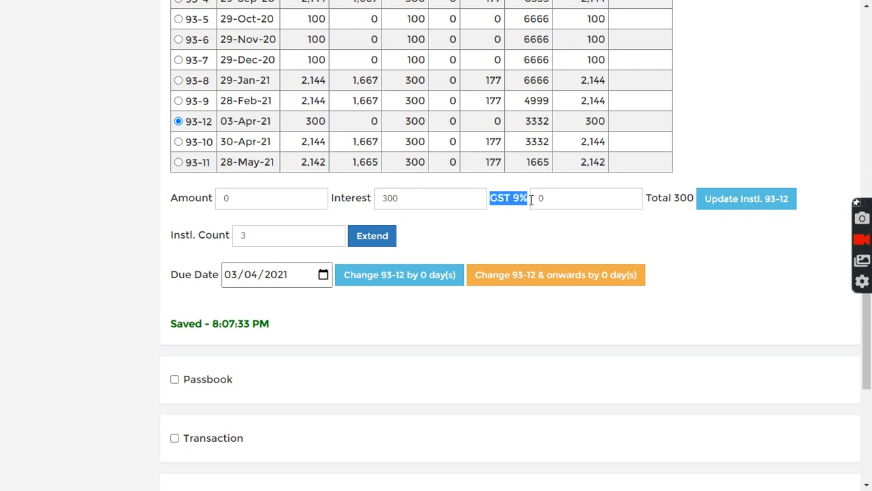
left_click(525, 223)
left_click_drag(492, 198, 527, 206)
left_click(535, 221)
left_click(701, 132)
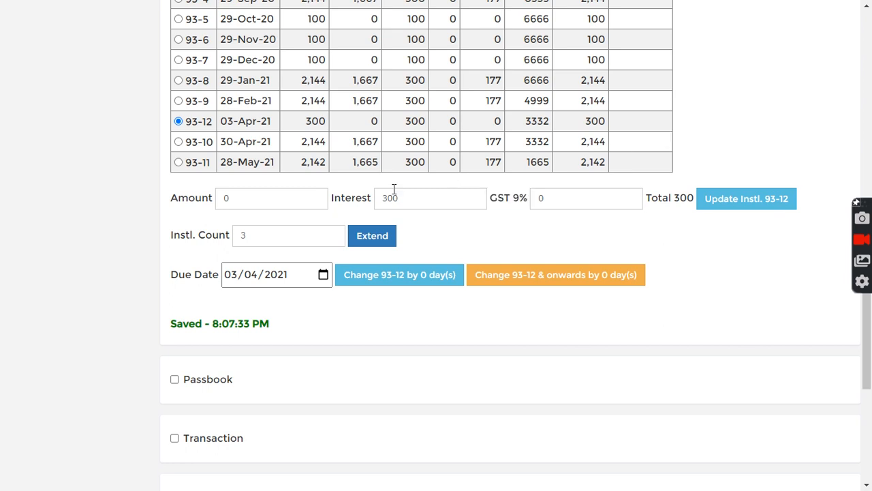
left_click(178, 141)
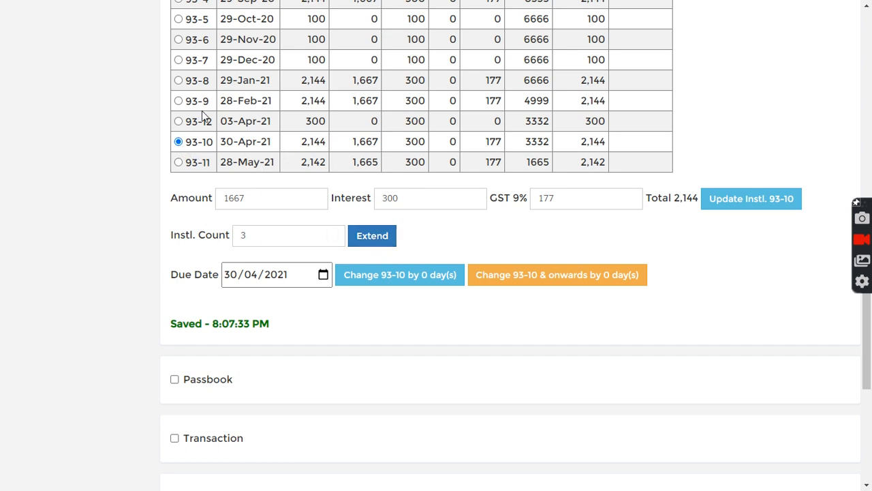
- Select the 29-Oct-20 interest-only installment and review its row values and the due date offered for change
scroll(203, 117, "up", 2)
left_click(179, 146)
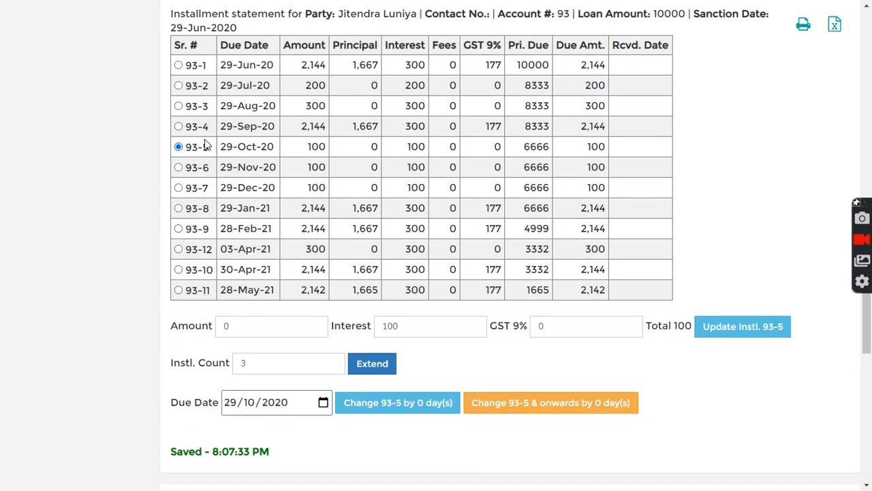
left_click_drag(218, 148, 497, 150)
left_click_drag(260, 147, 573, 161)
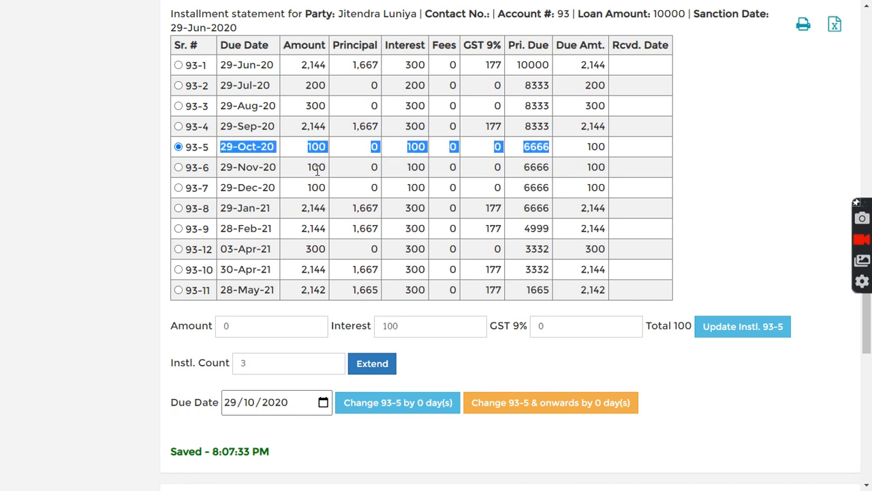
scroll(323, 259, "down", 3)
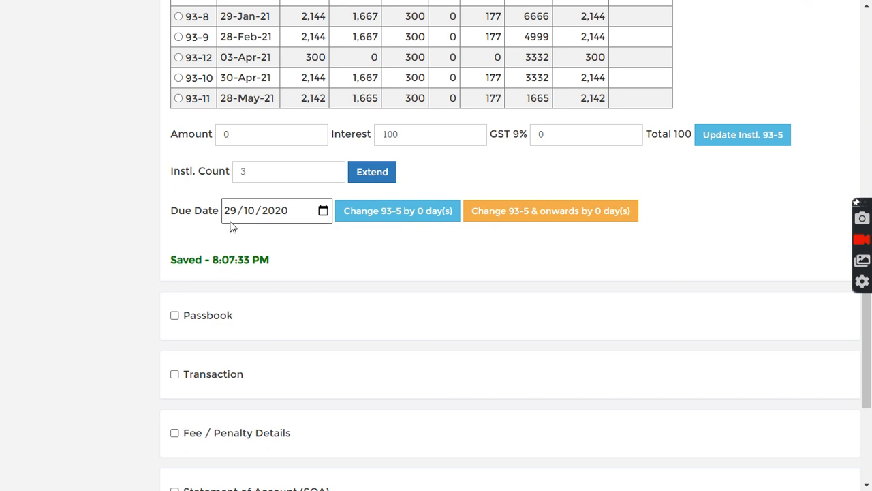
scroll(389, 216, "up", 2)
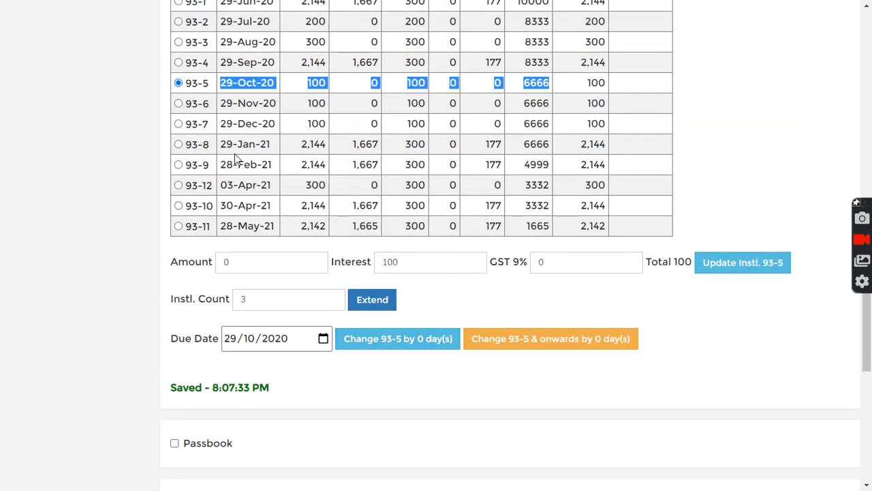
- Select the 29-Nov-20 installment and check its due date and interest against the rest of the schedule
left_click(178, 103)
left_click_drag(218, 104, 280, 101)
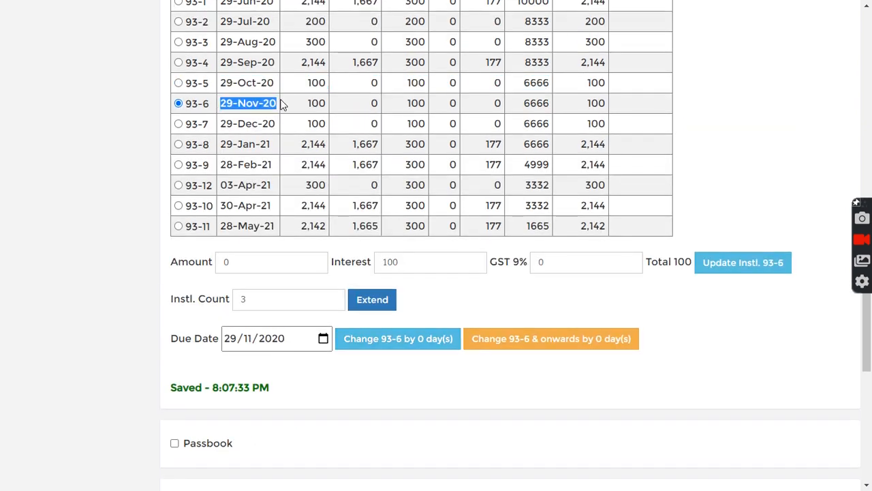
left_click(281, 127)
scroll(332, 228, "down", 1)
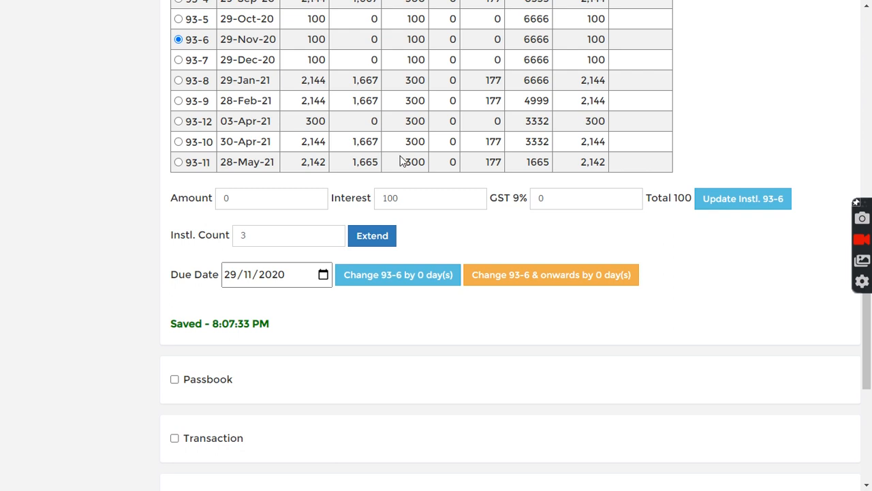
scroll(400, 157, "up", 2)
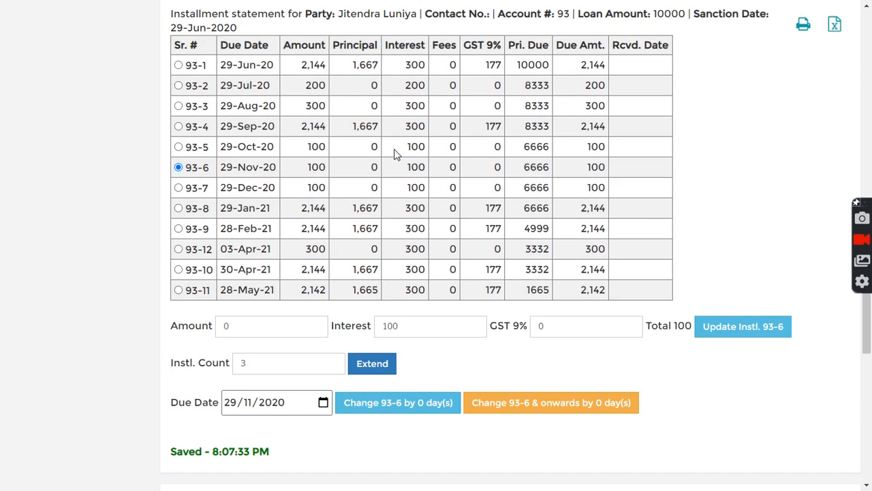
- Leave the loan's Installment Tracker and return to the Micro Finance home page
scroll(396, 154, "up", 3)
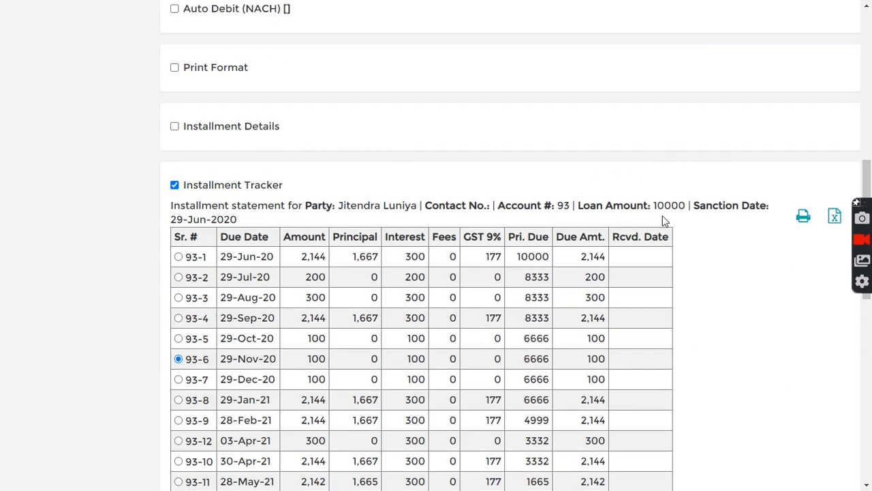
scroll(651, 204, "up", 10)
left_click(89, 19)
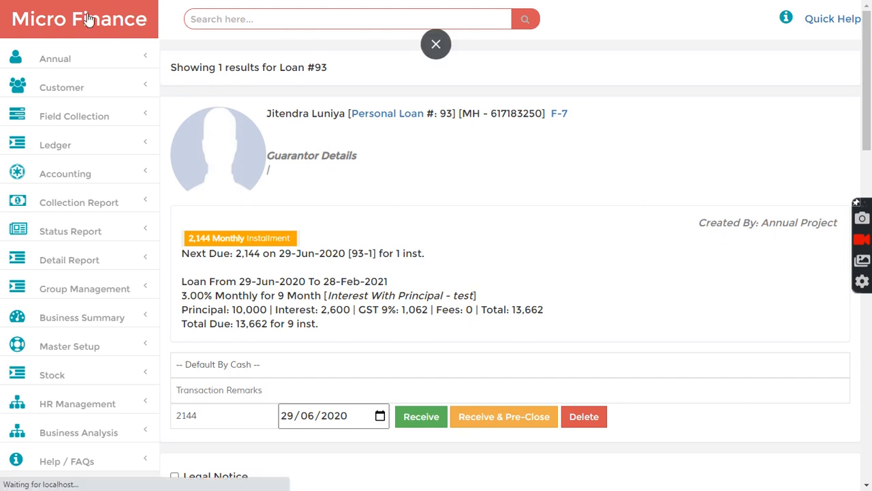